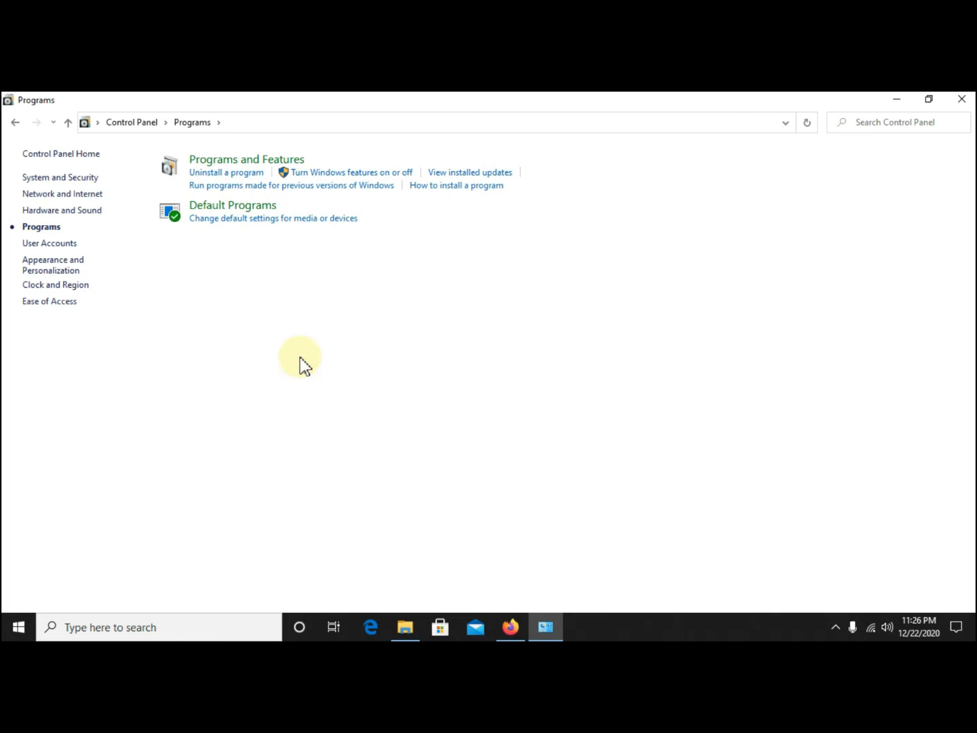
# - Turn on the Hyper-V Windows feature with its management tools, including the GUI tools and the Windows PowerShell module
pyautogui.click(241, 160)
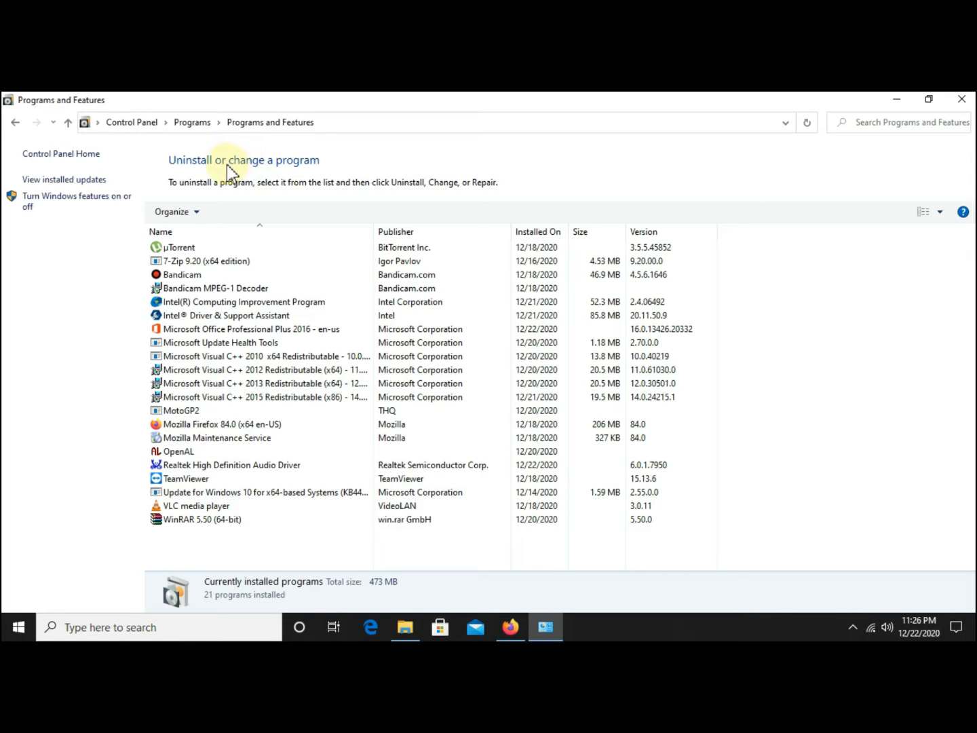
pyautogui.click(75, 204)
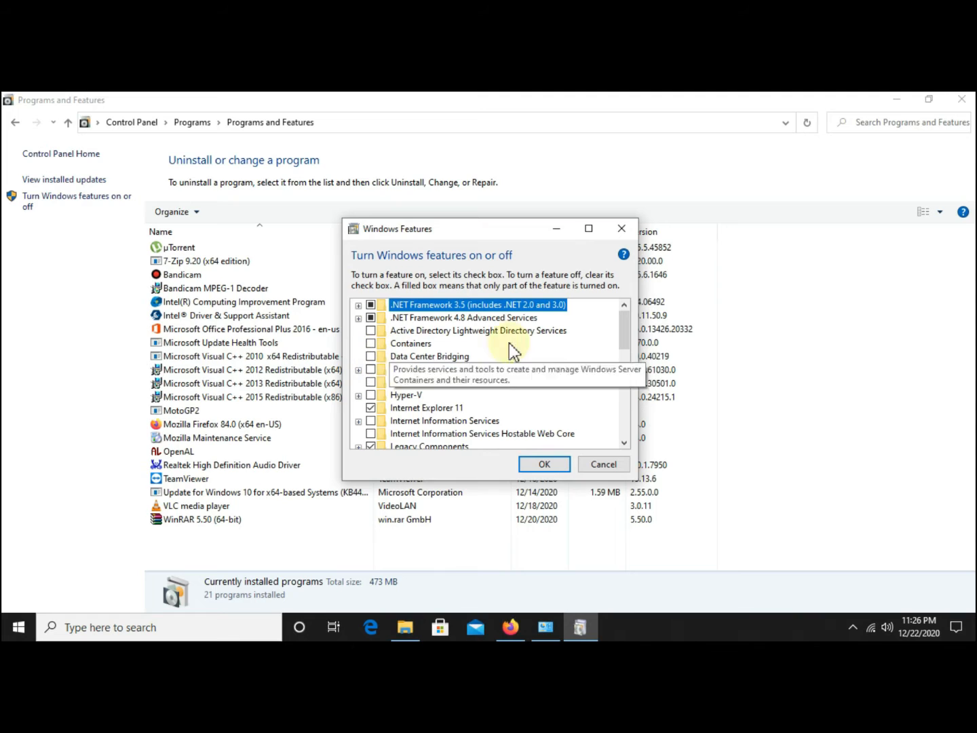
pyautogui.scroll(-1, 624, 333)
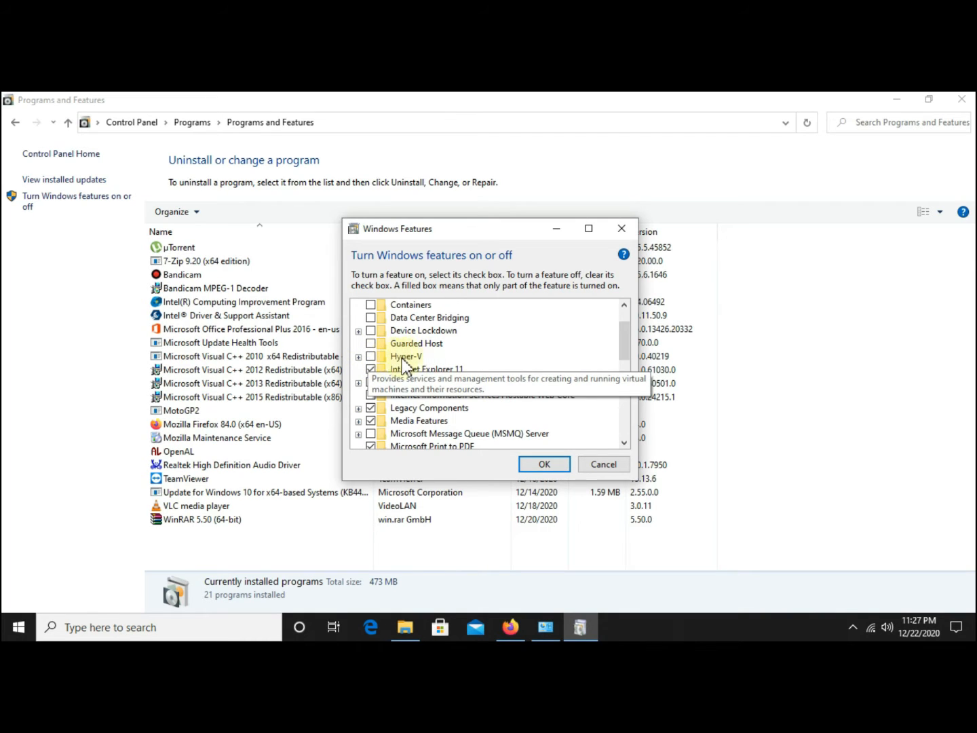
pyautogui.click(358, 356)
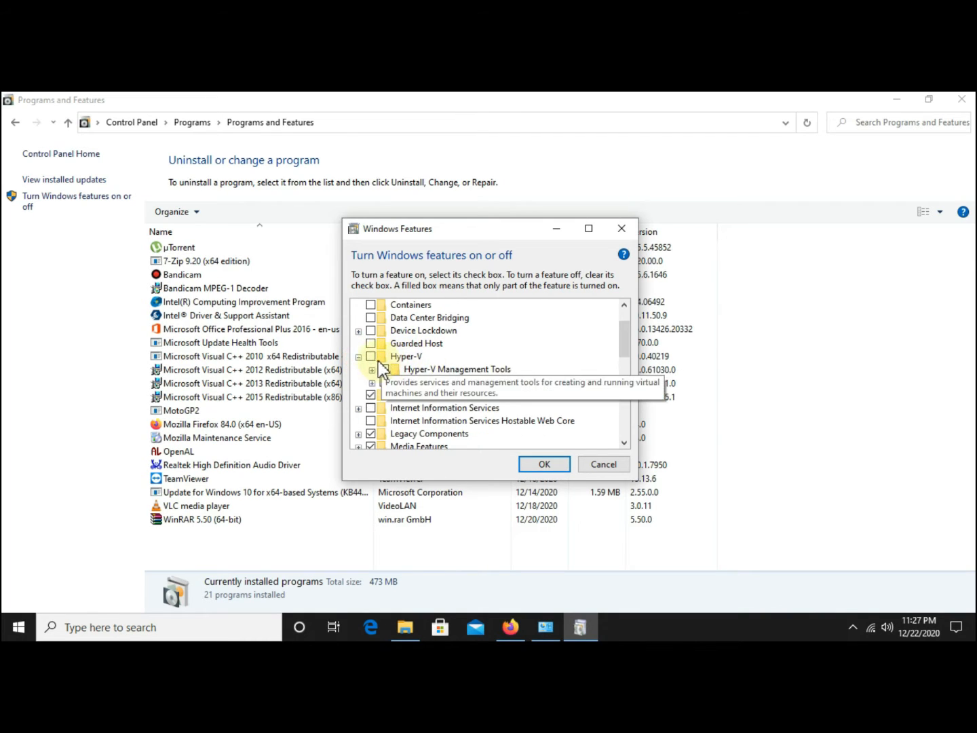
pyautogui.click(370, 356)
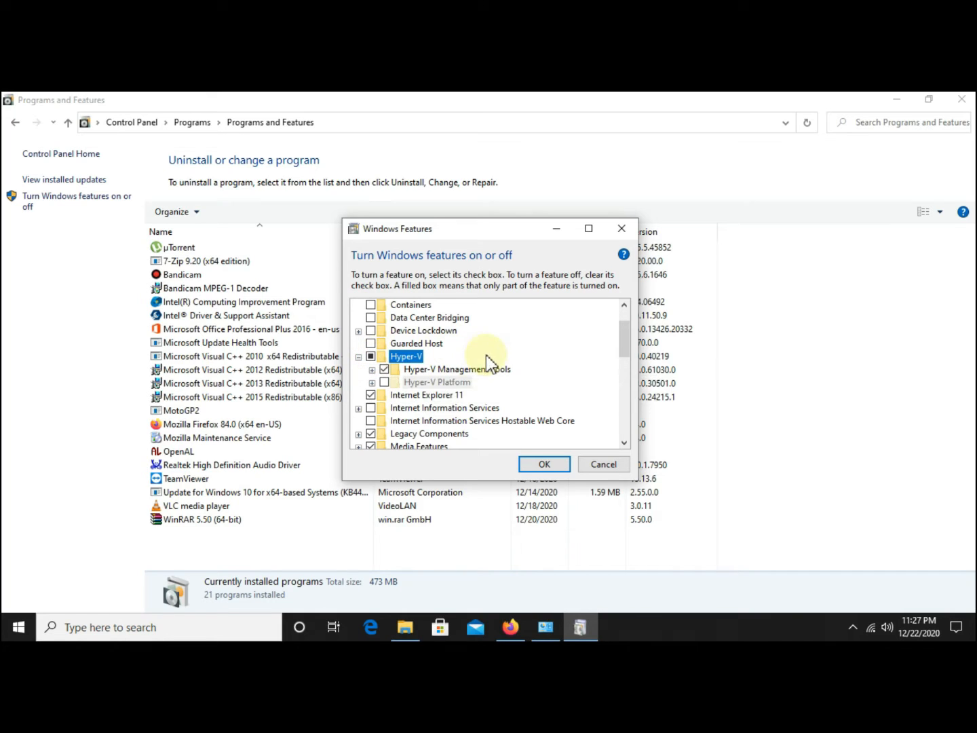
pyautogui.click(372, 370)
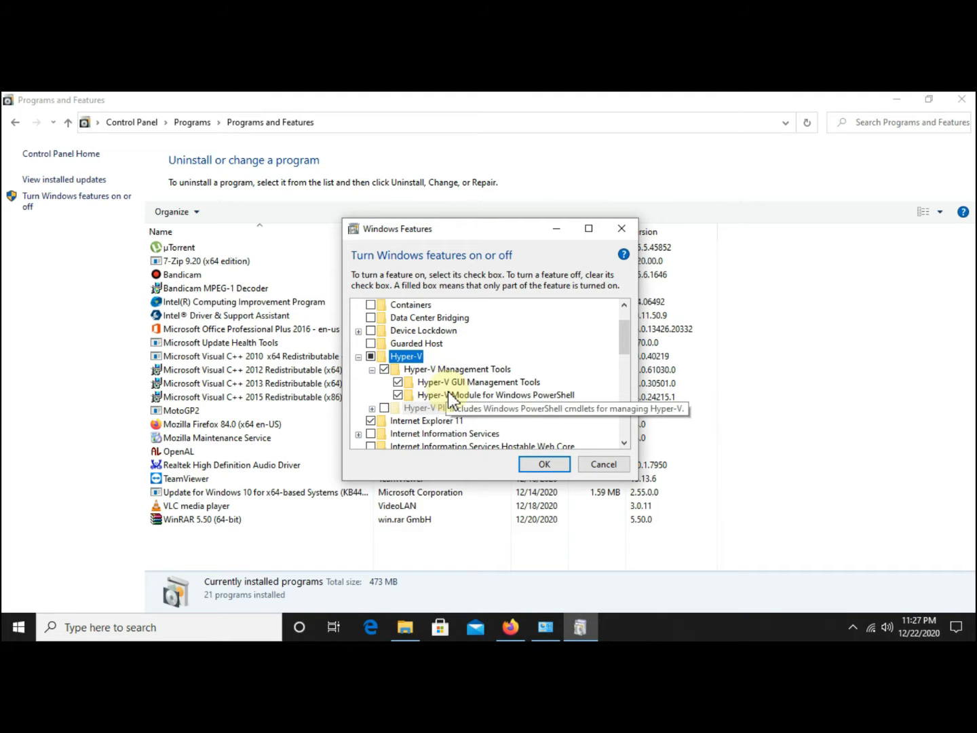
pyautogui.click(547, 464)
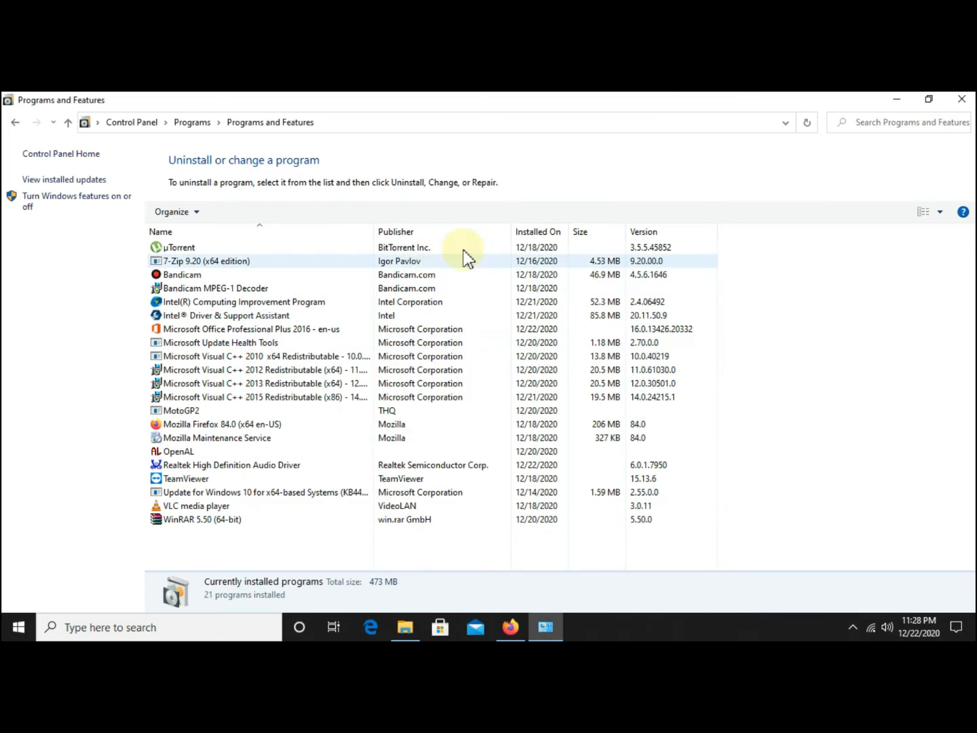
# - Minimize the Programs and Features window, search Windows for "hyper" and launch Hyper-V Manager in a maximized window
pyautogui.click(897, 99)
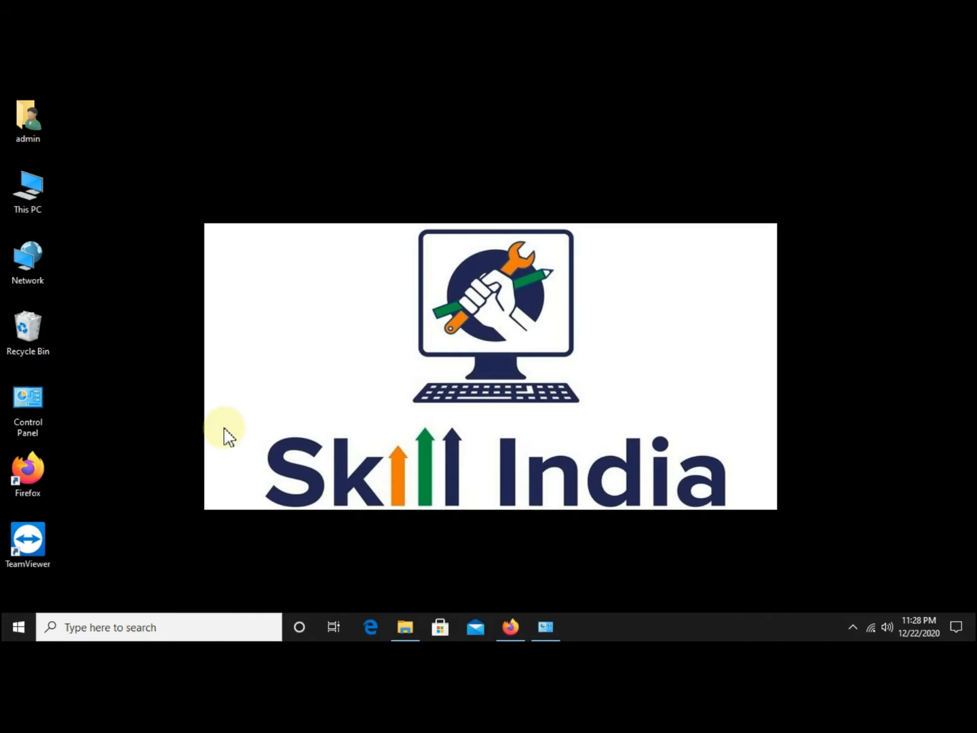
pyautogui.click(162, 634)
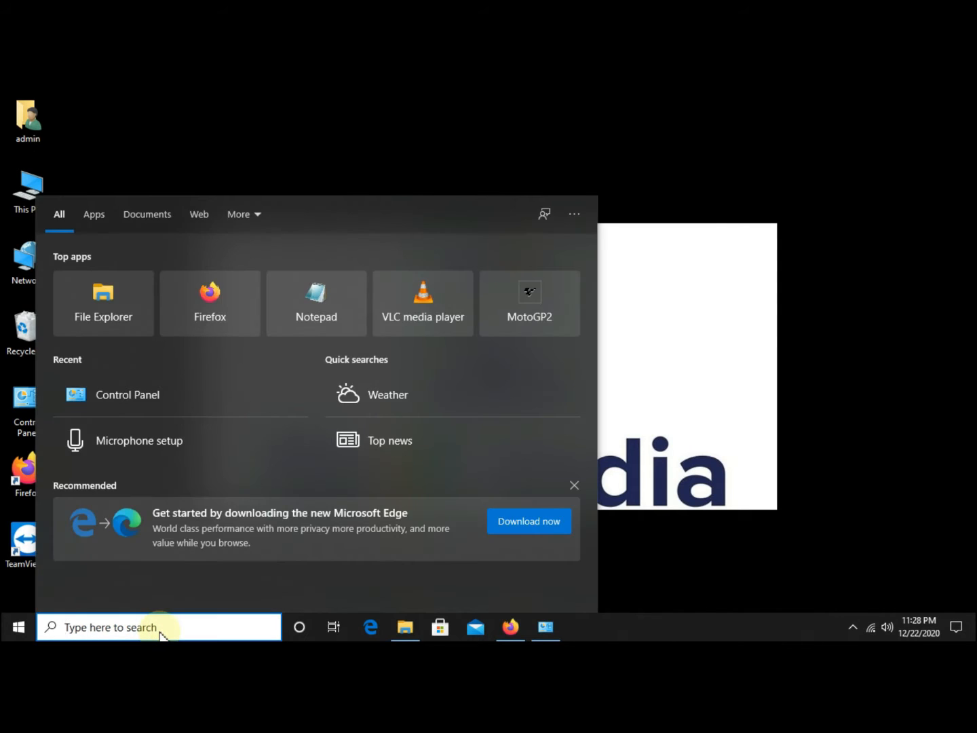
pyautogui.write('hy')
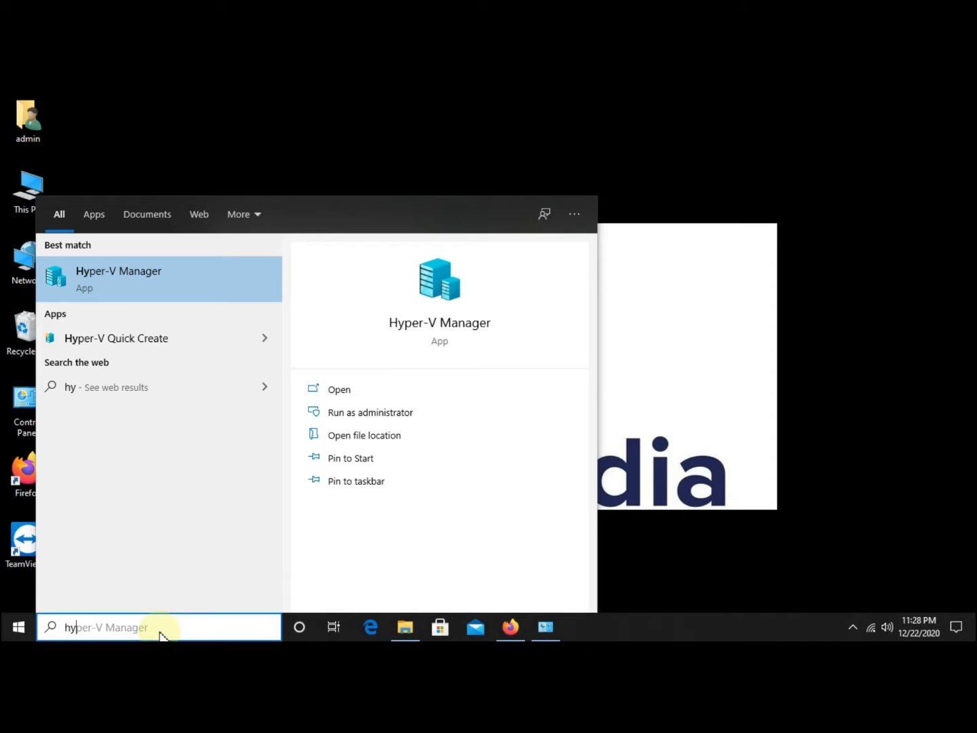
pyautogui.write('per')
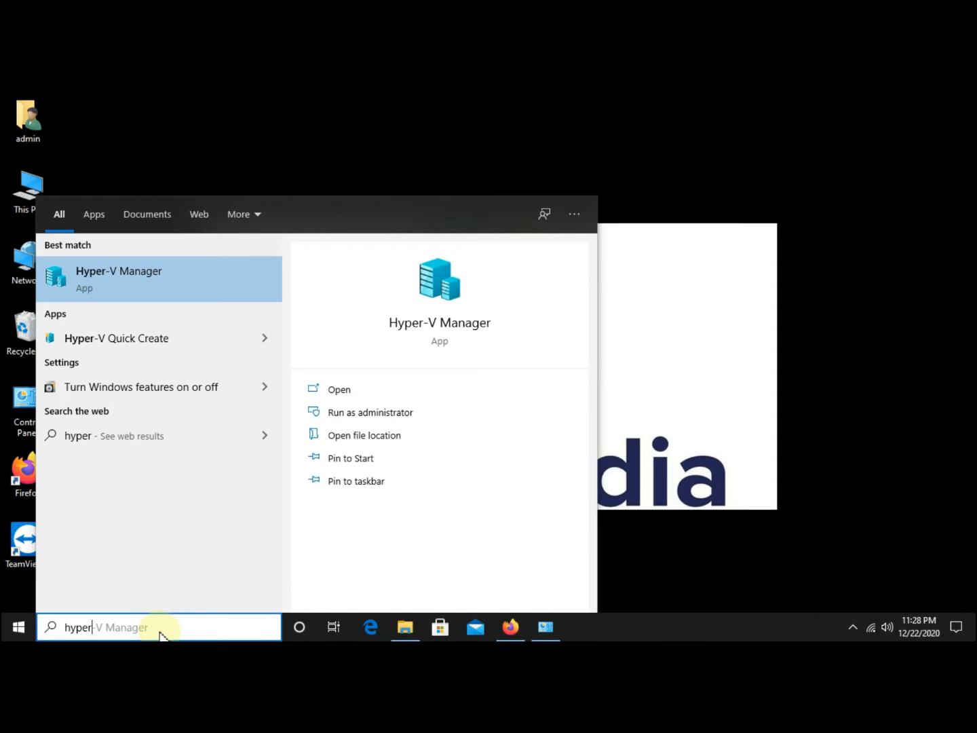
pyautogui.press('Return')
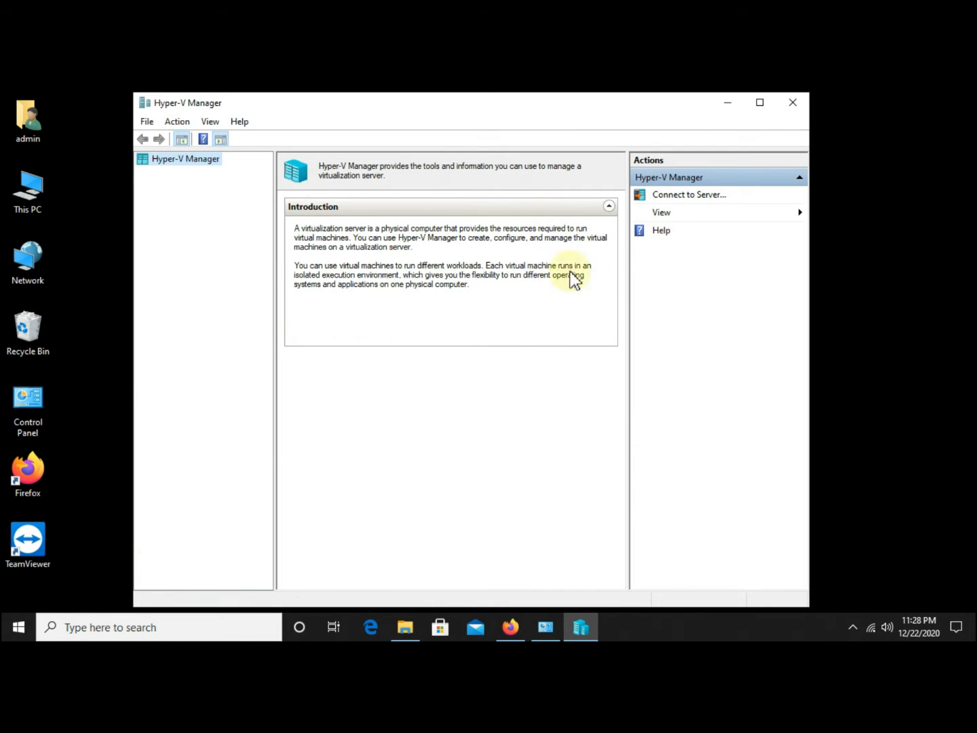
pyautogui.click(760, 103)
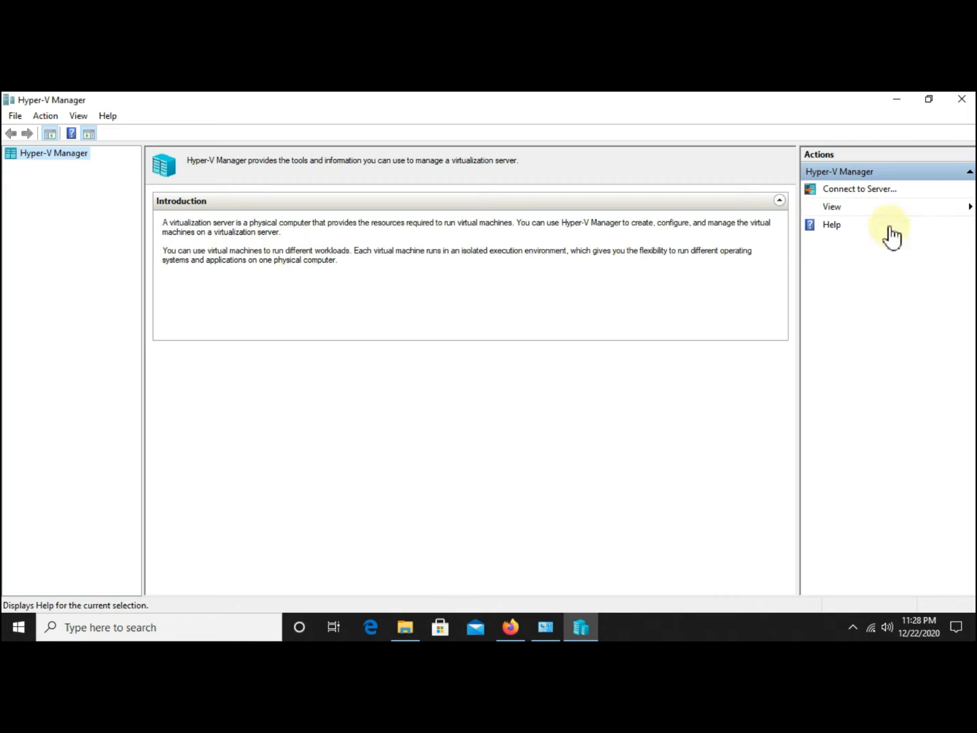
# - Try to connect Hyper-V Manager to the local computer as the virtualization server
pyautogui.click(876, 190)
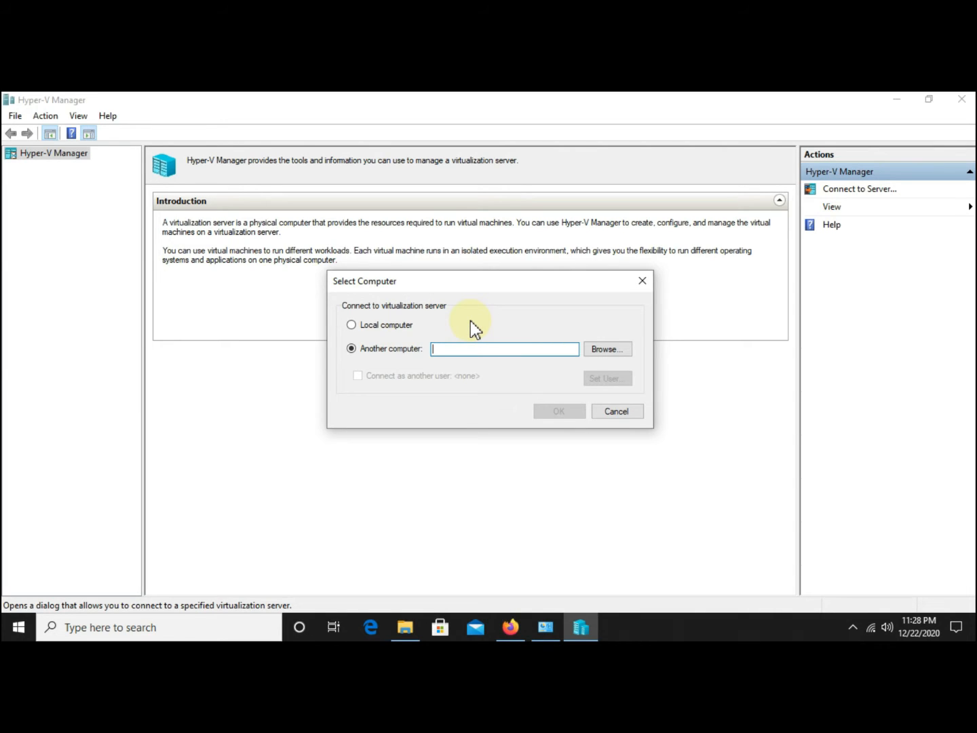
pyautogui.click(394, 325)
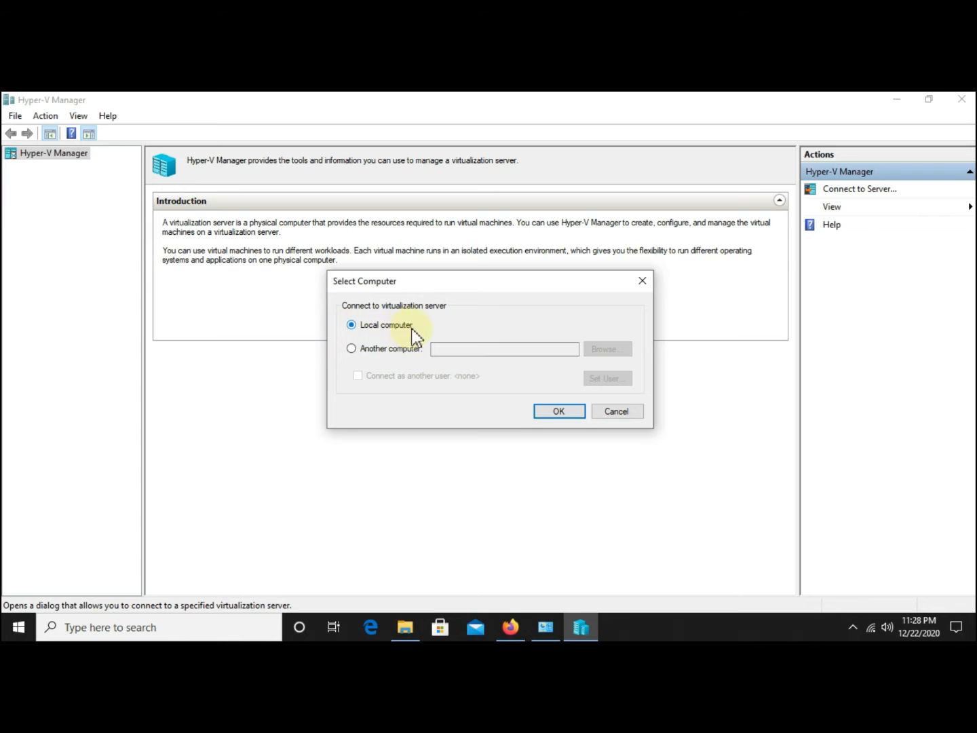
pyautogui.click(574, 409)
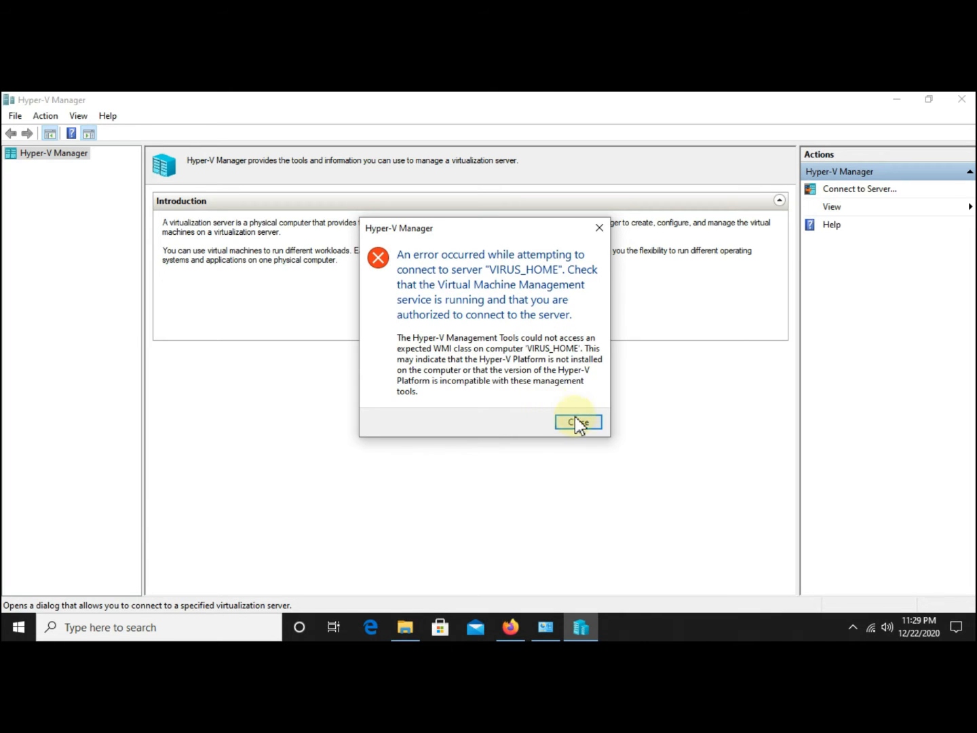
# - Open Task Manager's detailed list of services and place its window beside the Hyper-V Manager error message
pyautogui.rightClick(676, 632)
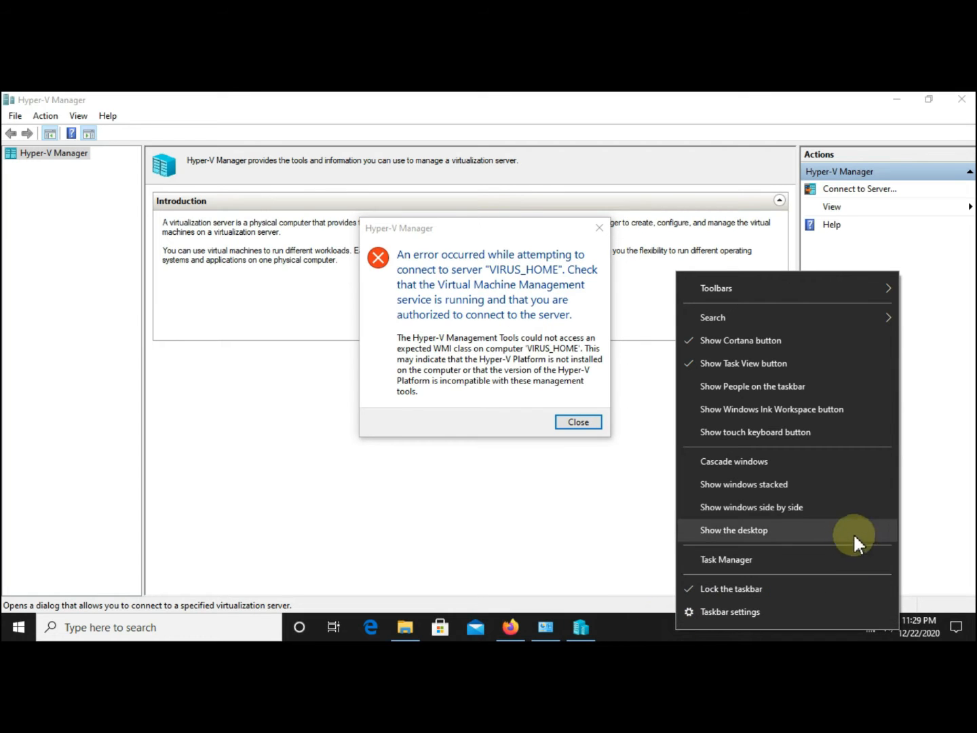
pyautogui.click(799, 558)
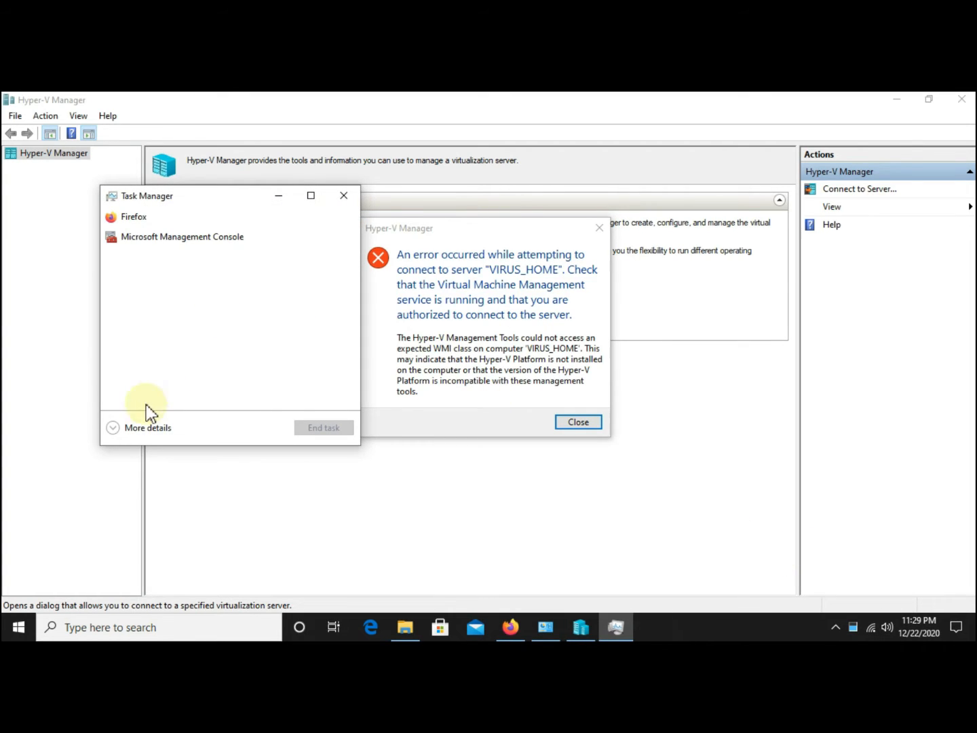
pyautogui.click(147, 426)
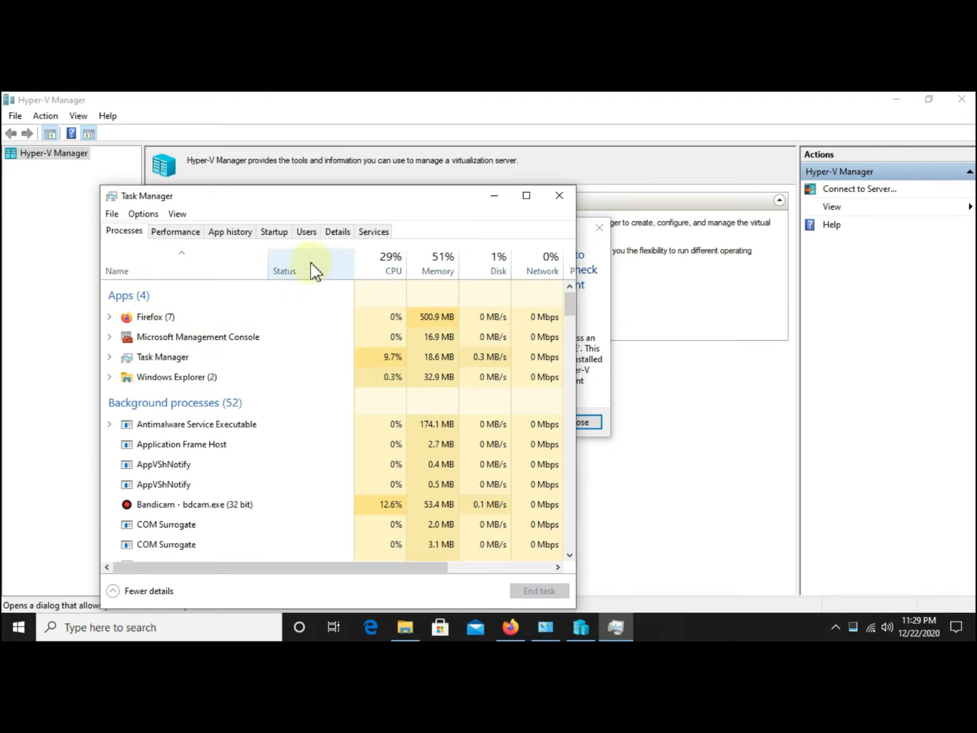
pyautogui.click(375, 235)
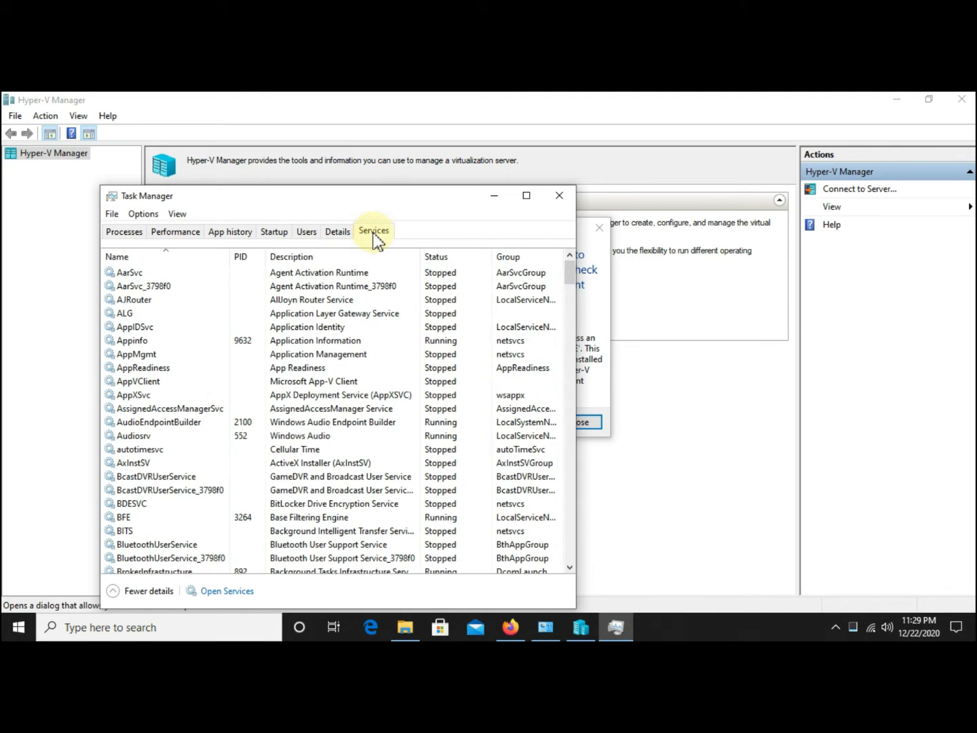
pyautogui.click(258, 382)
pyautogui.moveTo(318, 196); pyautogui.dragTo(824, 152)
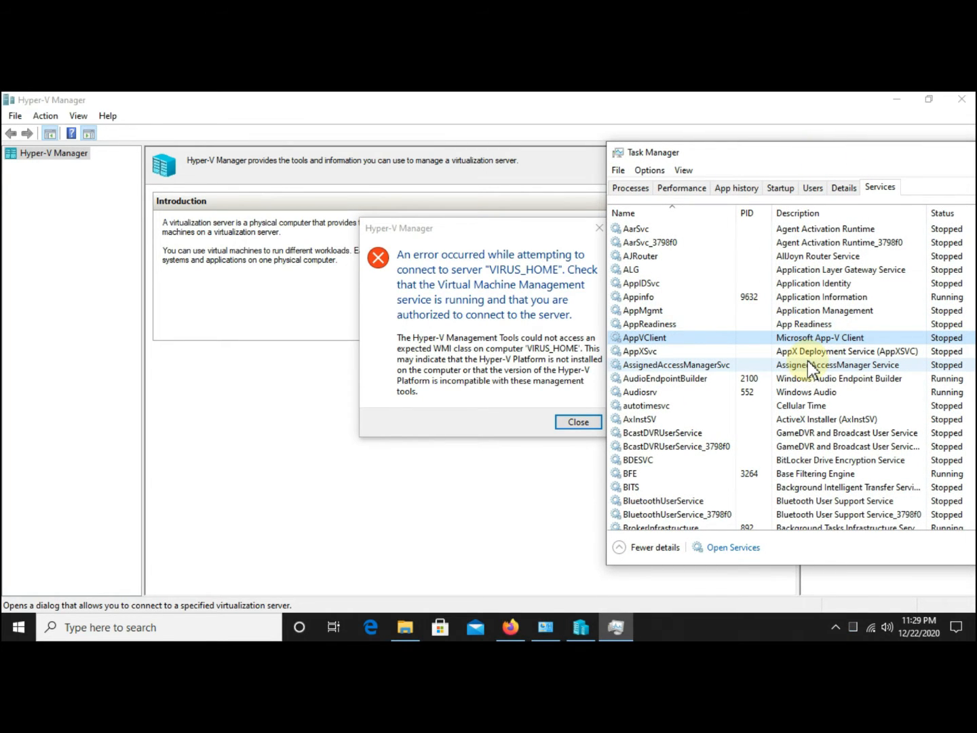
# - Examine the HvHost and vmic Hyper-V services in Task Manager's list, and close Task Manager
pyautogui.press('h')
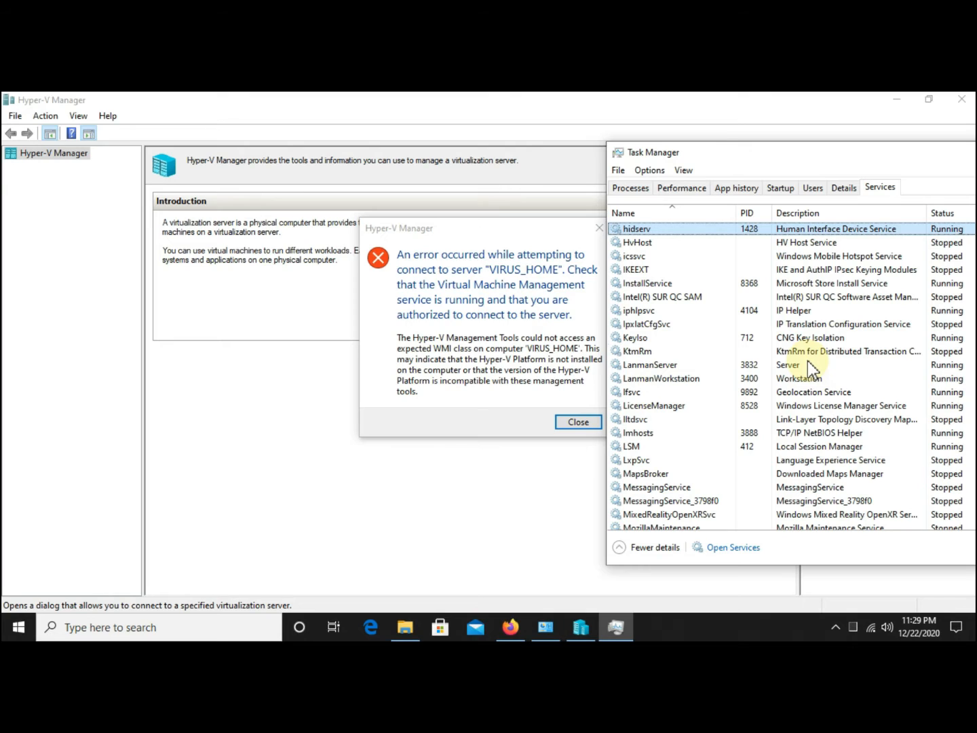
pyautogui.press('h')
pyautogui.press('h')
pyautogui.press('h')
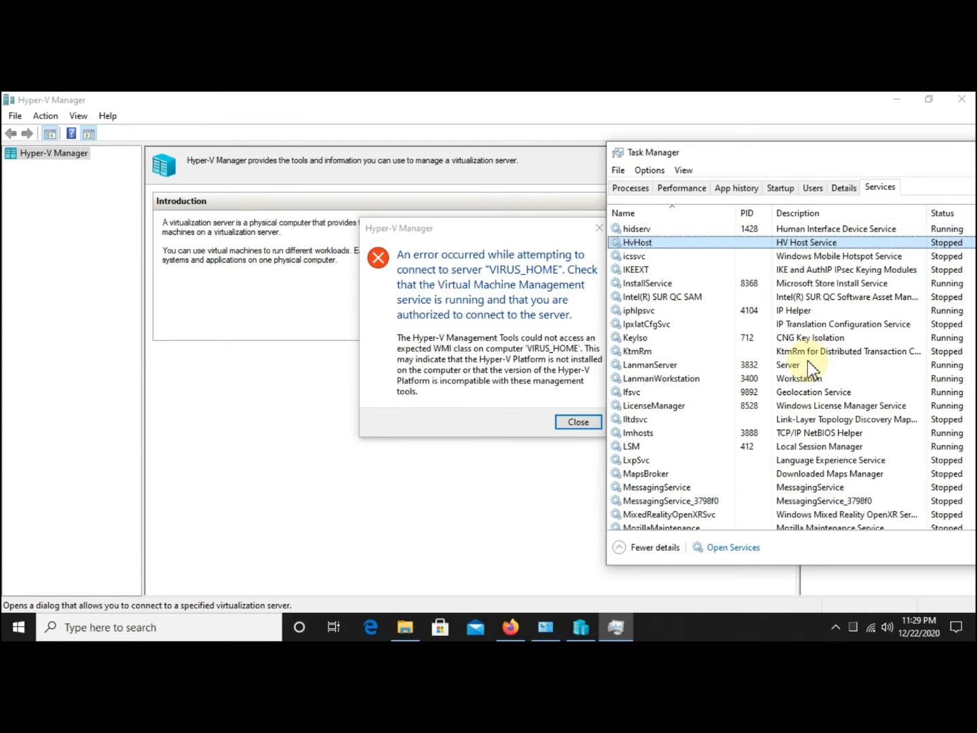
pyautogui.press('v')
pyautogui.press('v')
pyautogui.press('v')
pyautogui.press('v')
pyautogui.press('v')
pyautogui.press('v')
pyautogui.press('v')
pyautogui.press('v')
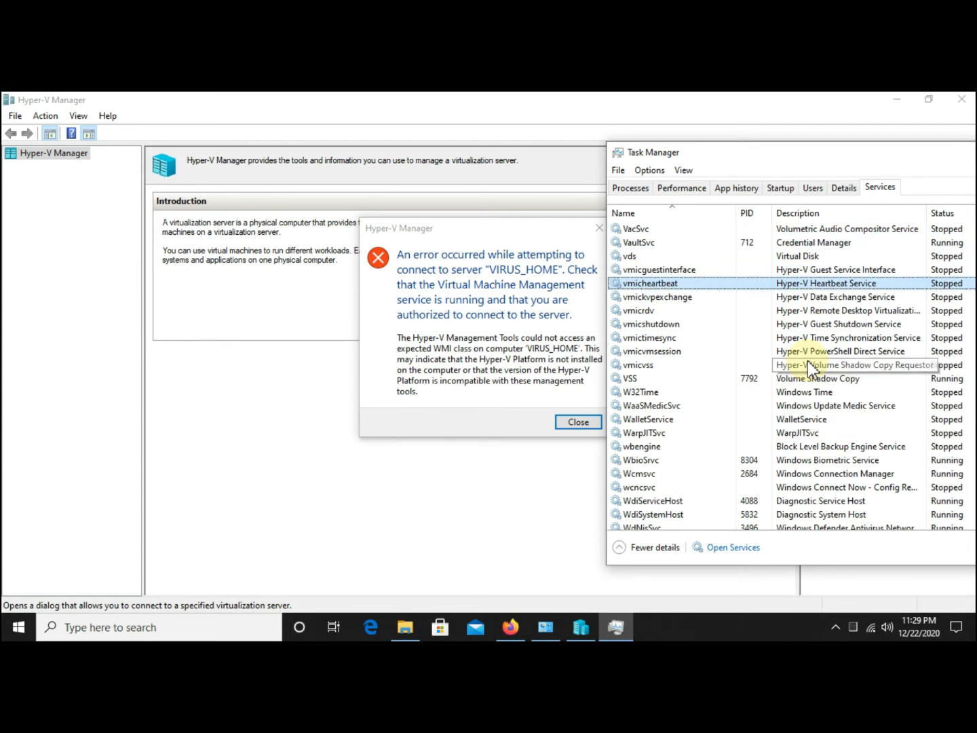
pyautogui.press('v')
pyautogui.press('v')
pyautogui.press('v')
pyautogui.press('v')
pyautogui.press('v')
pyautogui.press('v')
pyautogui.press('v')
pyautogui.press('v')
pyautogui.press('v')
pyautogui.press('v')
pyautogui.press('v')
pyautogui.press('v')
pyautogui.press('v')
pyautogui.press('v')
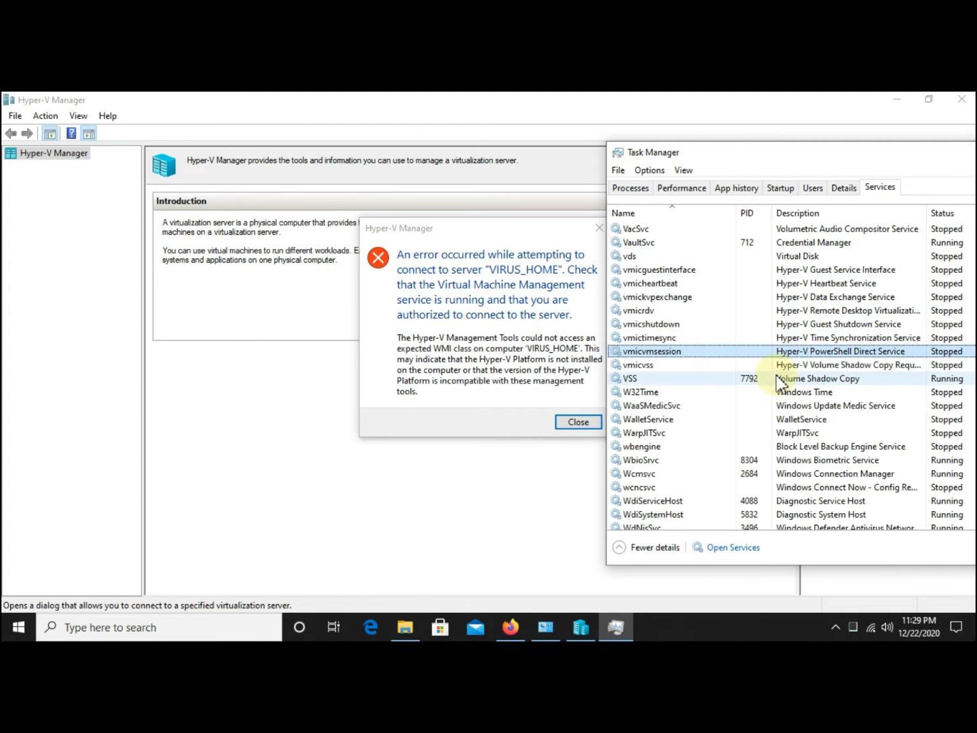
pyautogui.moveTo(865, 157); pyautogui.dragTo(558, 209)
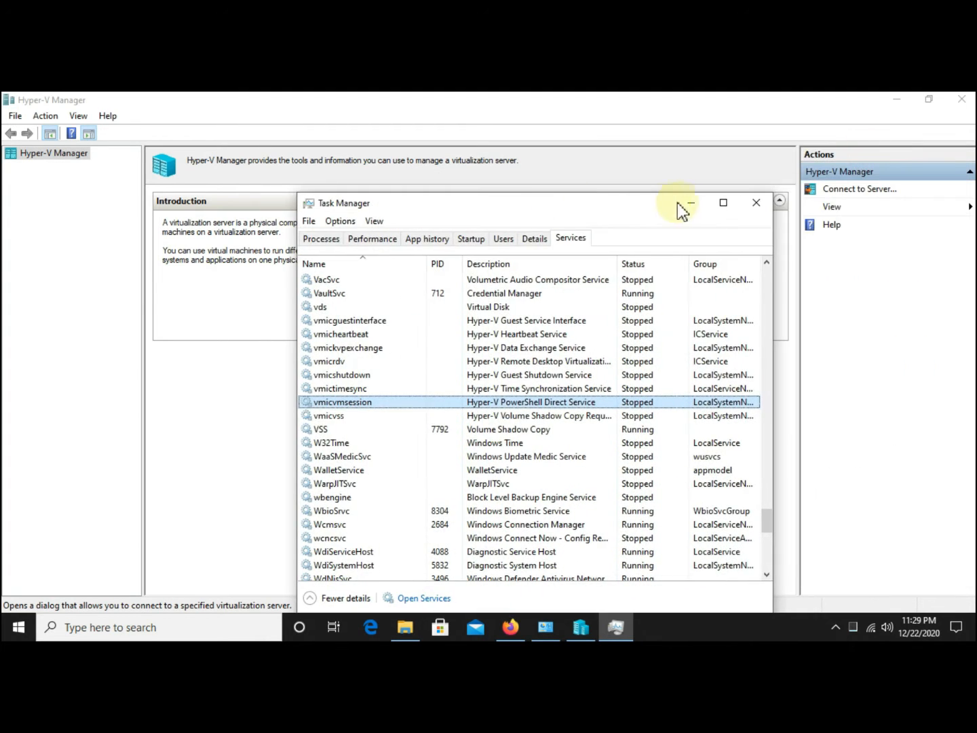
pyautogui.click(756, 202)
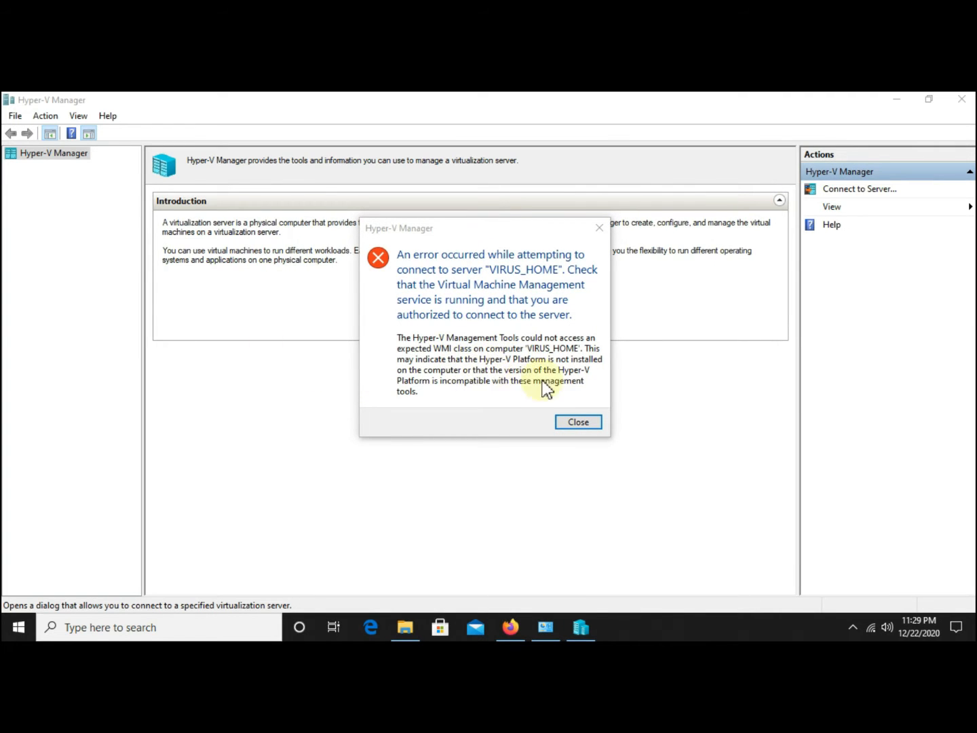
# - Dismiss the connection error, minimize Hyper-V Manager and reopen the Windows Features dialog from Control Panel
pyautogui.click(578, 422)
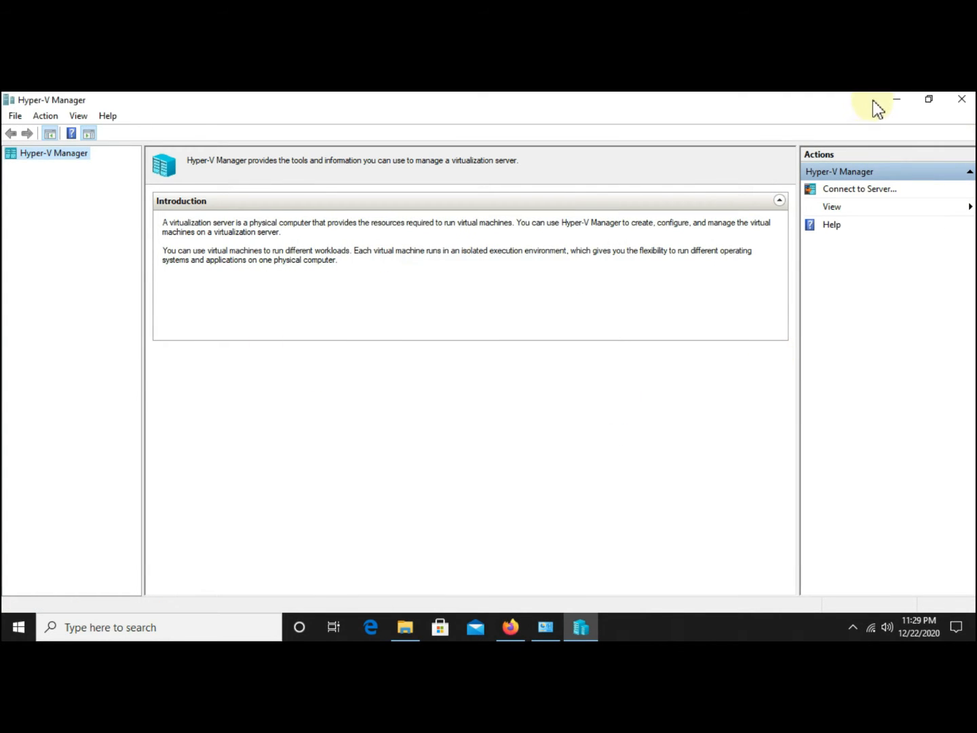
pyautogui.click(895, 102)
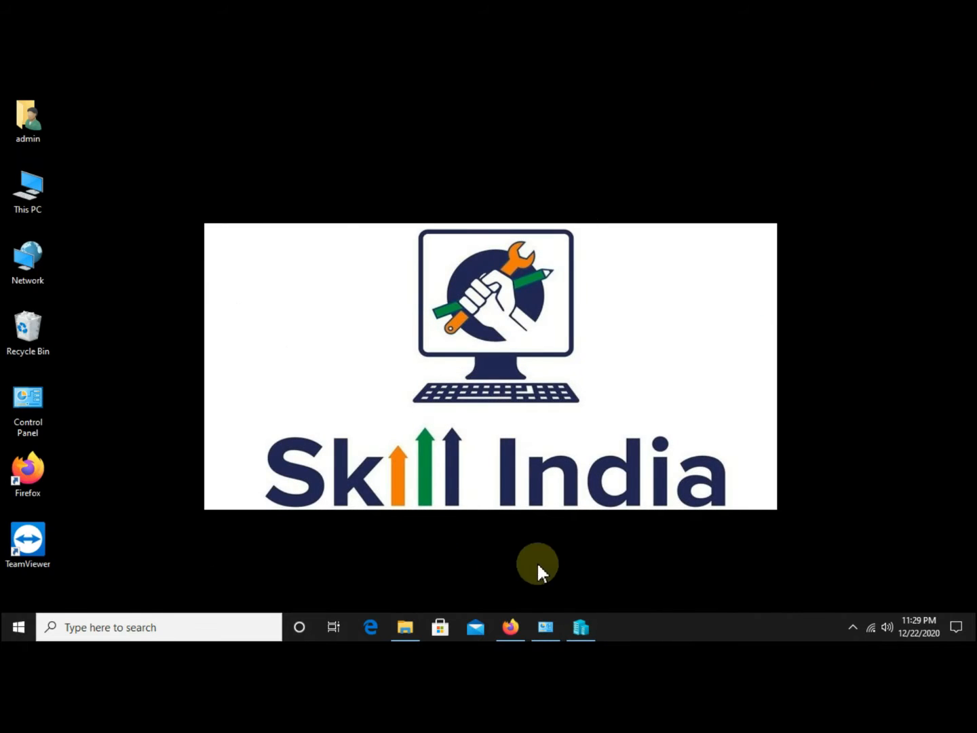
pyautogui.click(37, 421)
pyautogui.doubleClick(37, 421)
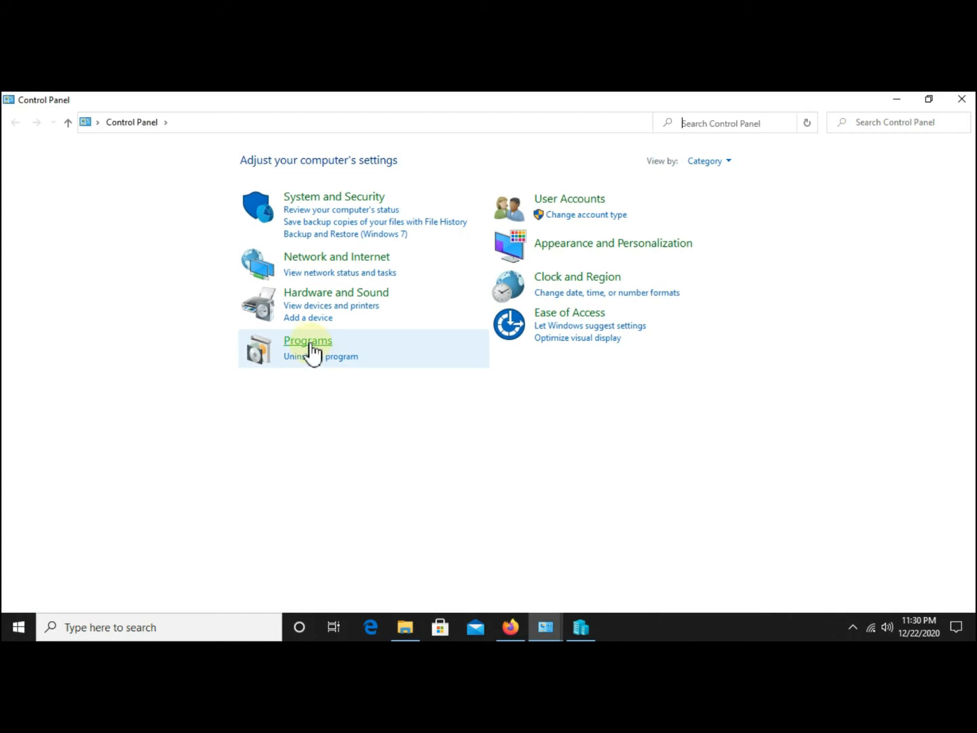
pyautogui.click(319, 360)
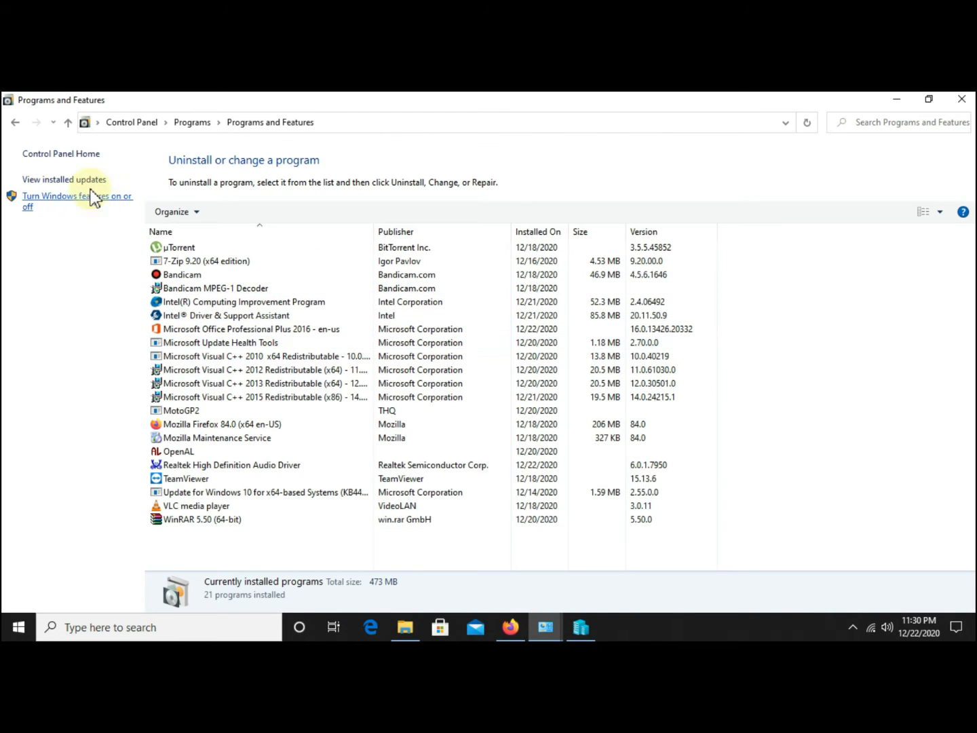
pyautogui.click(83, 198)
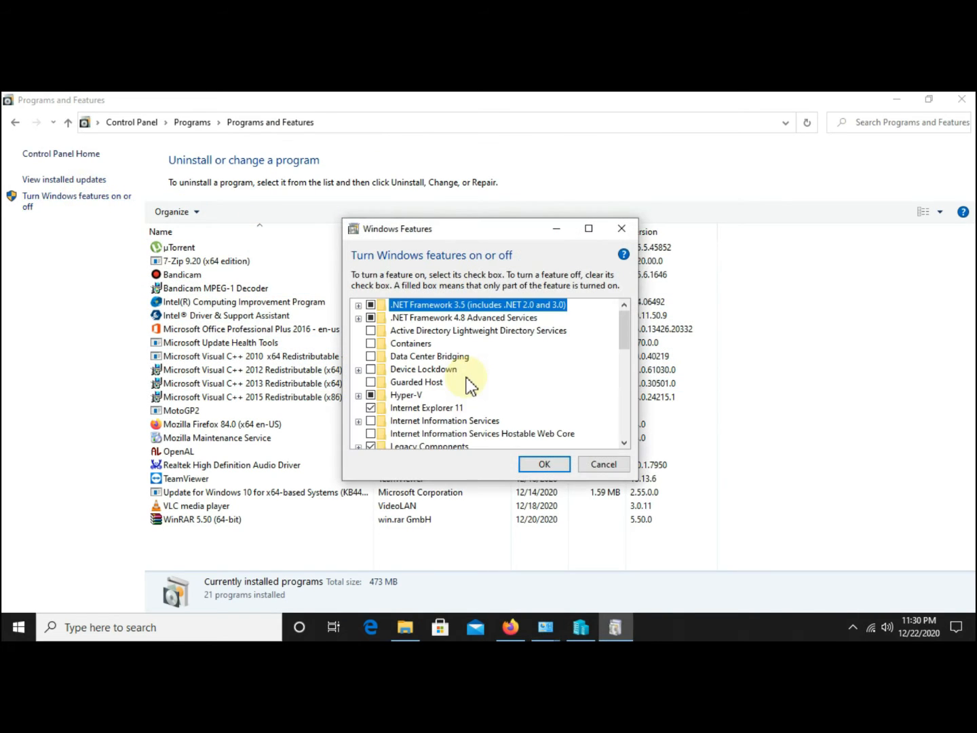
# - Expand the Hyper-V feature and its Hyper-V Platform entry to examine the platform's subfeatures
pyautogui.click(358, 395)
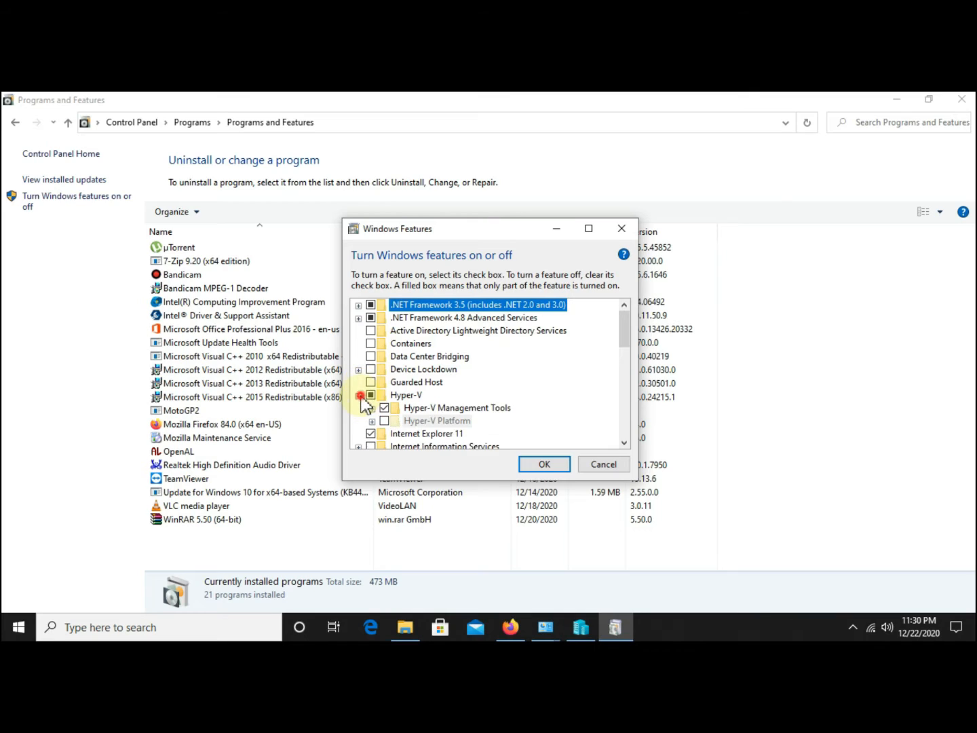
pyautogui.moveTo(385, 424)
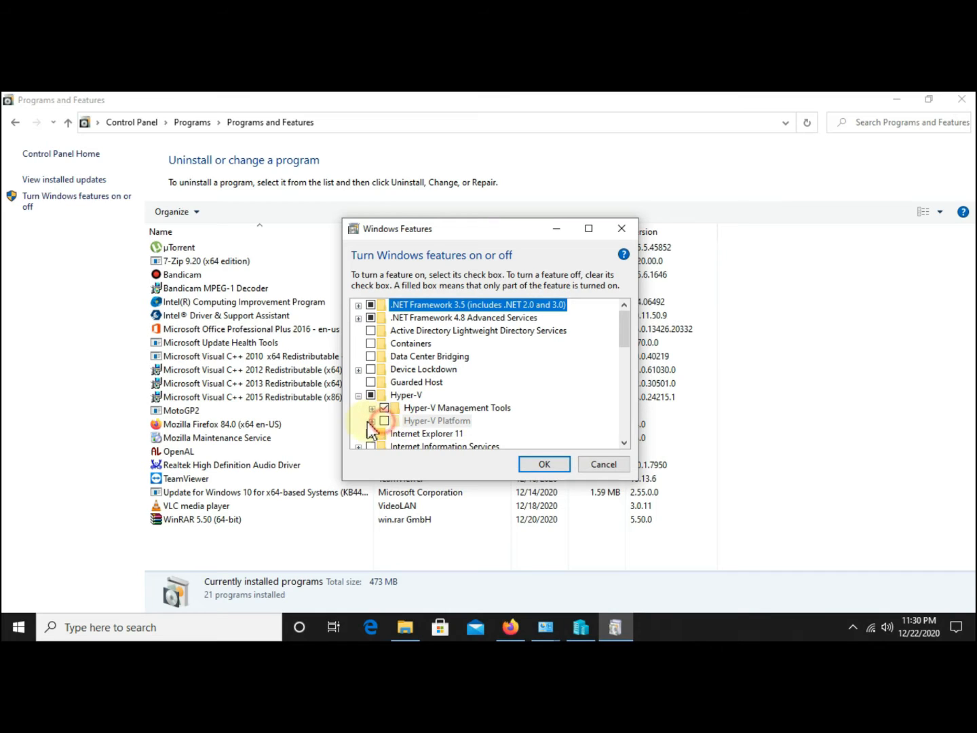
pyautogui.click(371, 421)
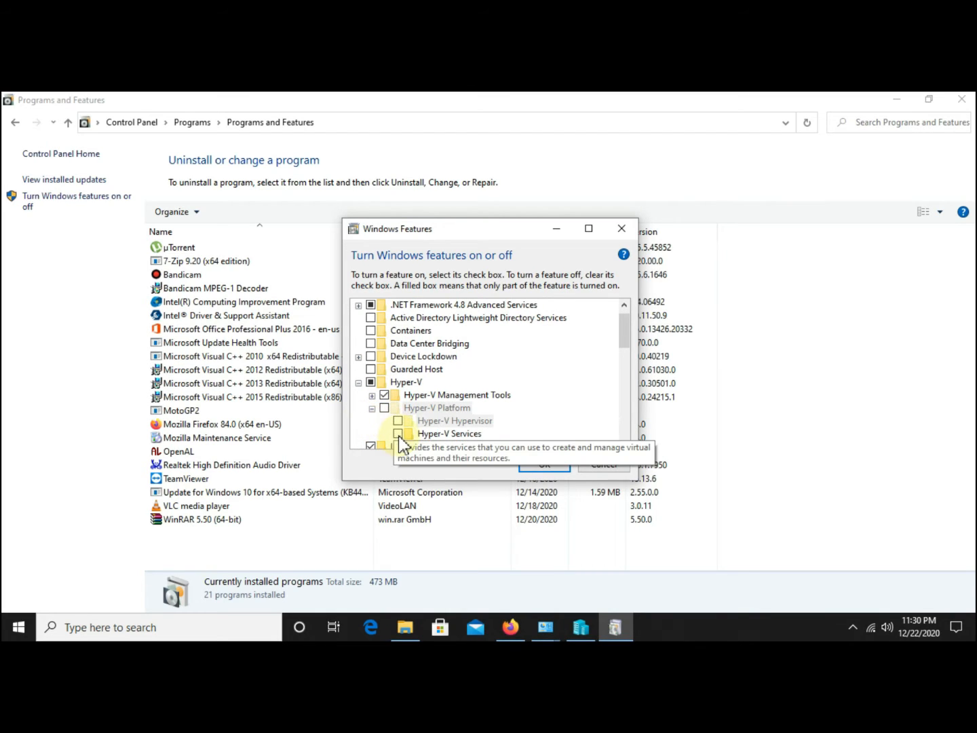
# - Enable Hyper-V Services under Hyper-V Platform, apply the feature change and restart the PC
pyautogui.click(397, 434)
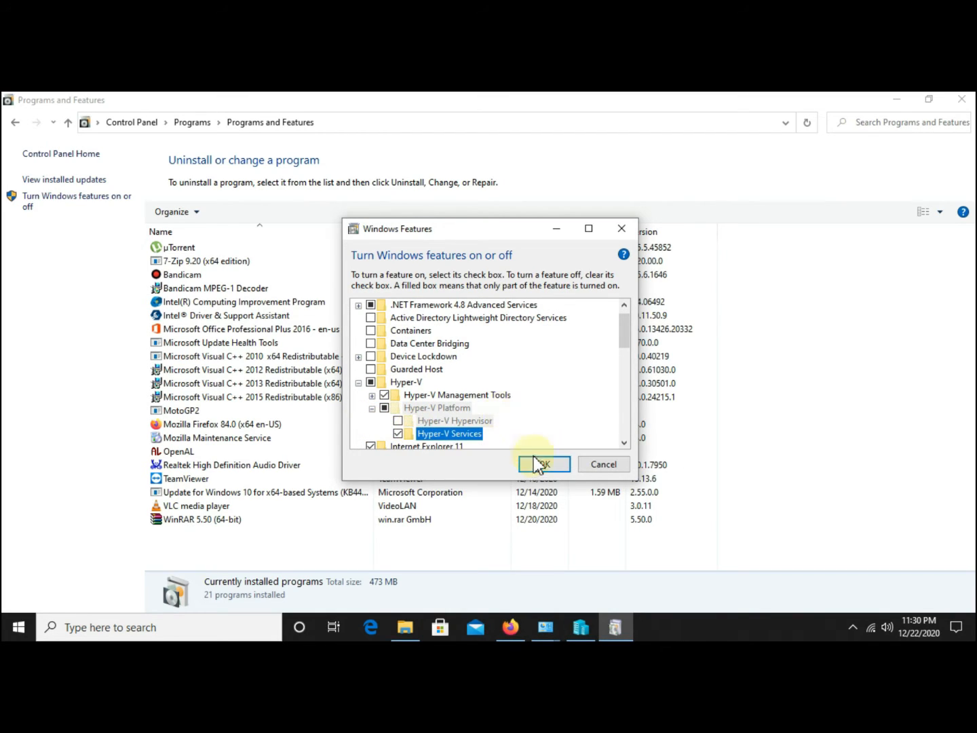
pyautogui.click(558, 465)
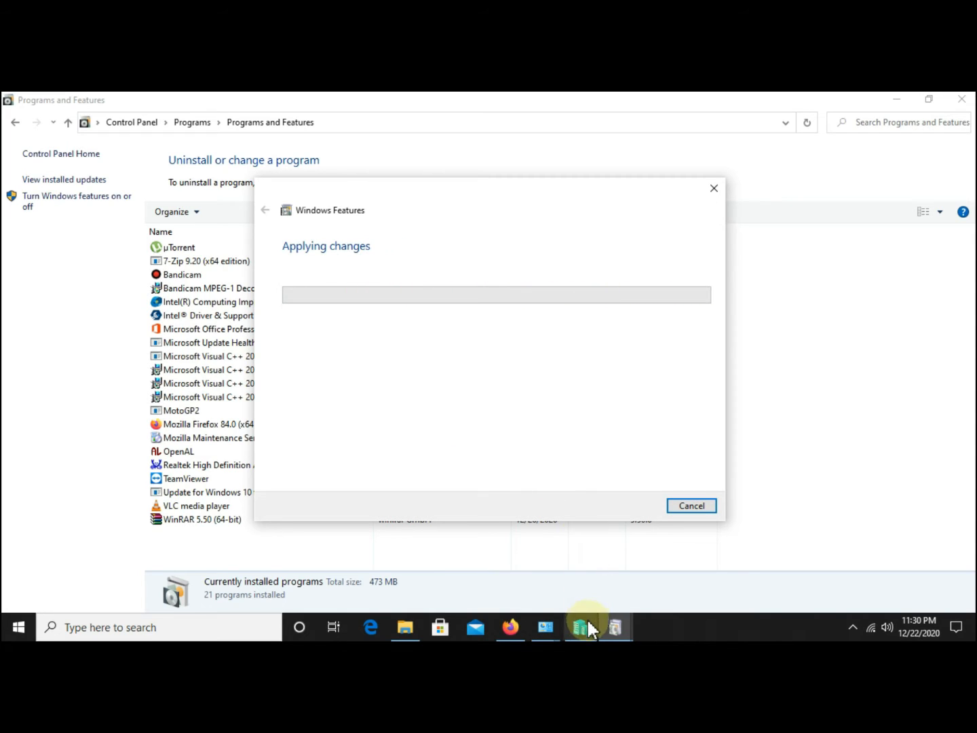
pyautogui.moveTo(584, 627)
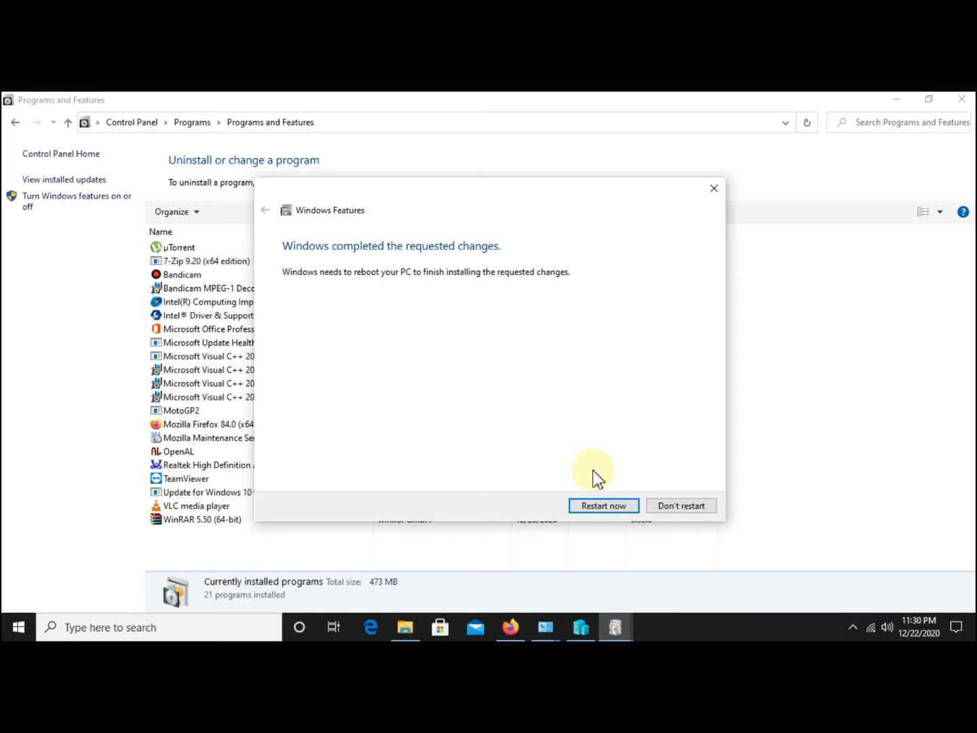
pyautogui.click(604, 505)
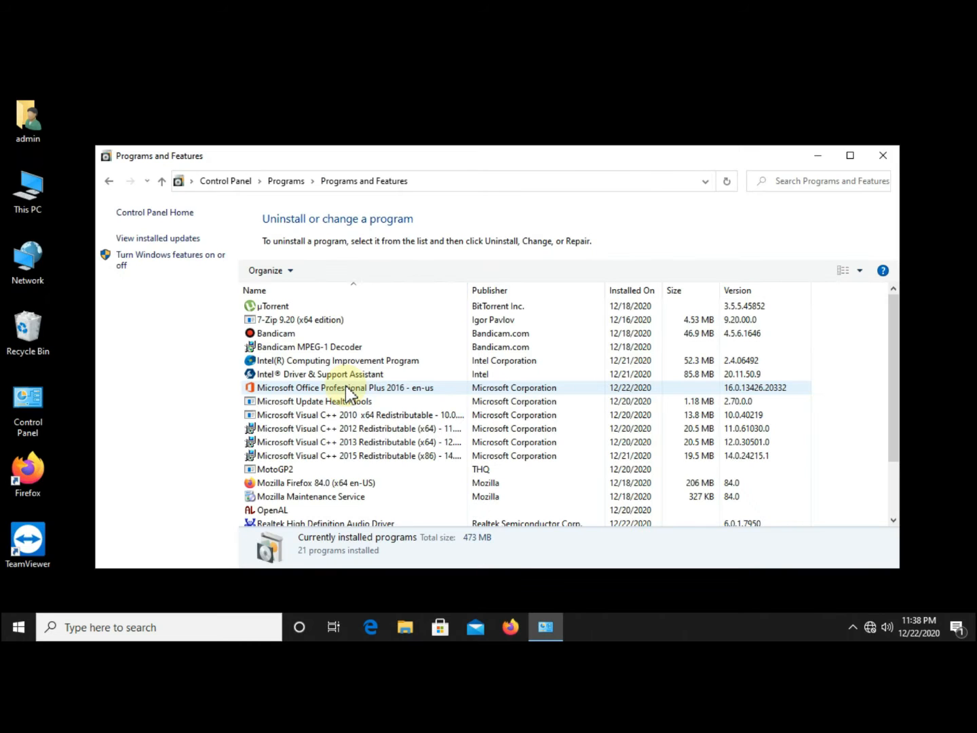
# - Reopen the Windows Features dialog, enable Hyper-V Hypervisor under Hyper-V Platform and apply the change
pyautogui.click(189, 258)
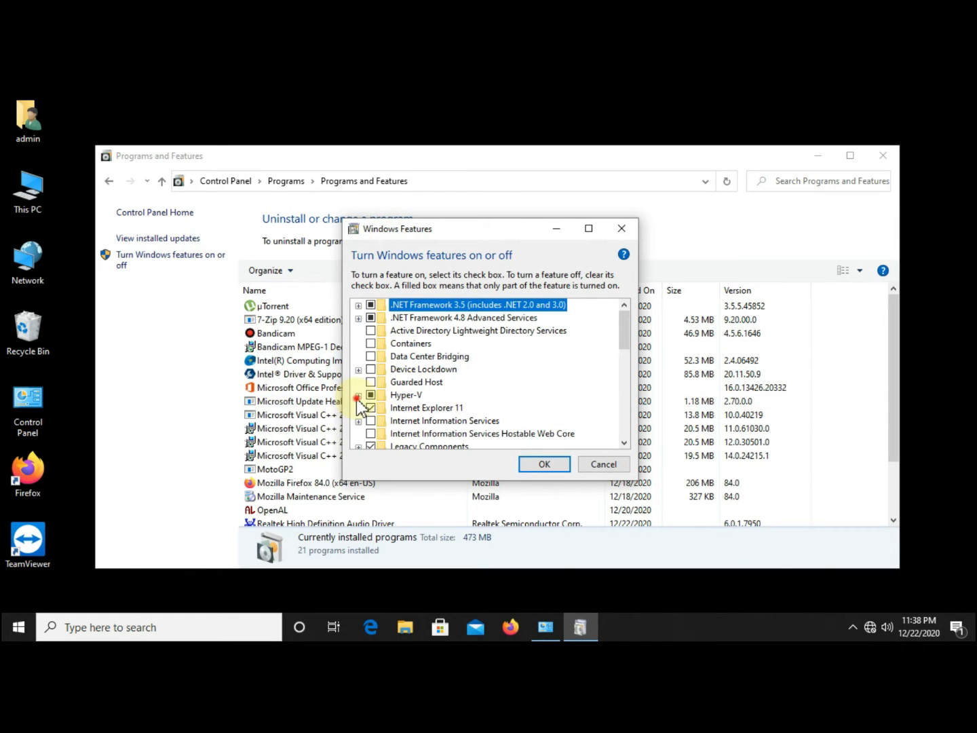
pyautogui.click(358, 396)
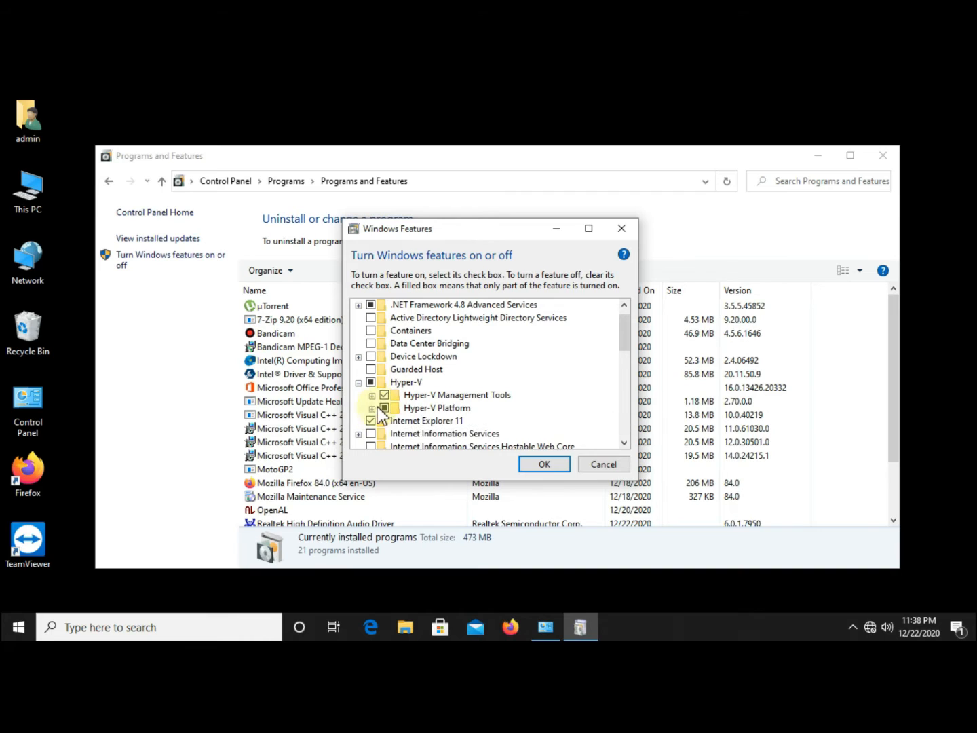
pyautogui.click(372, 407)
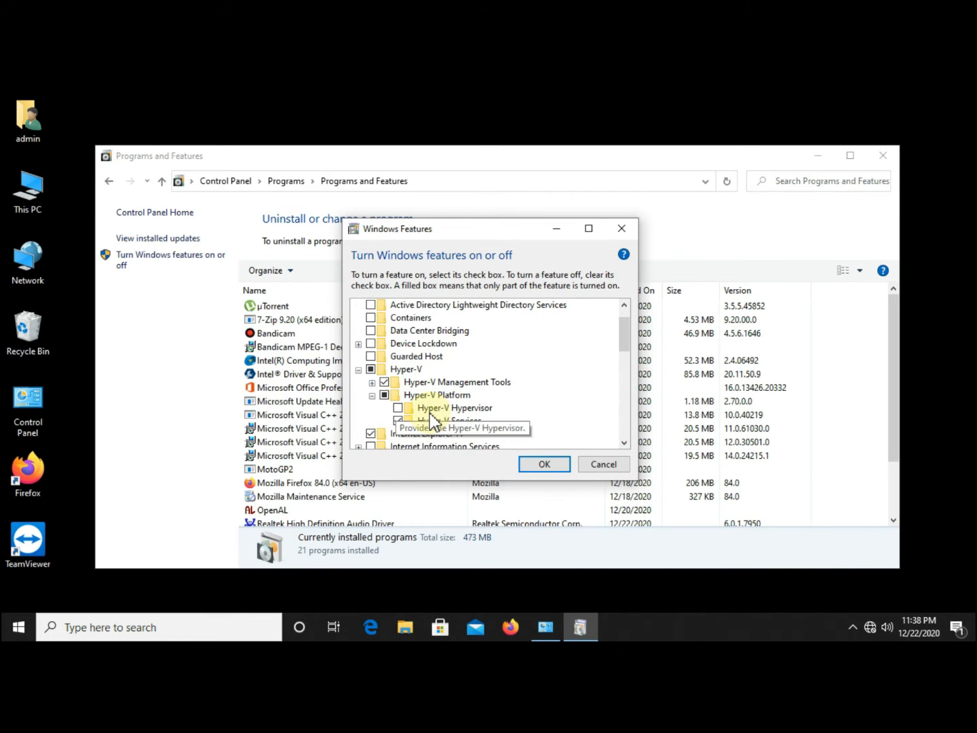
pyautogui.click(399, 408)
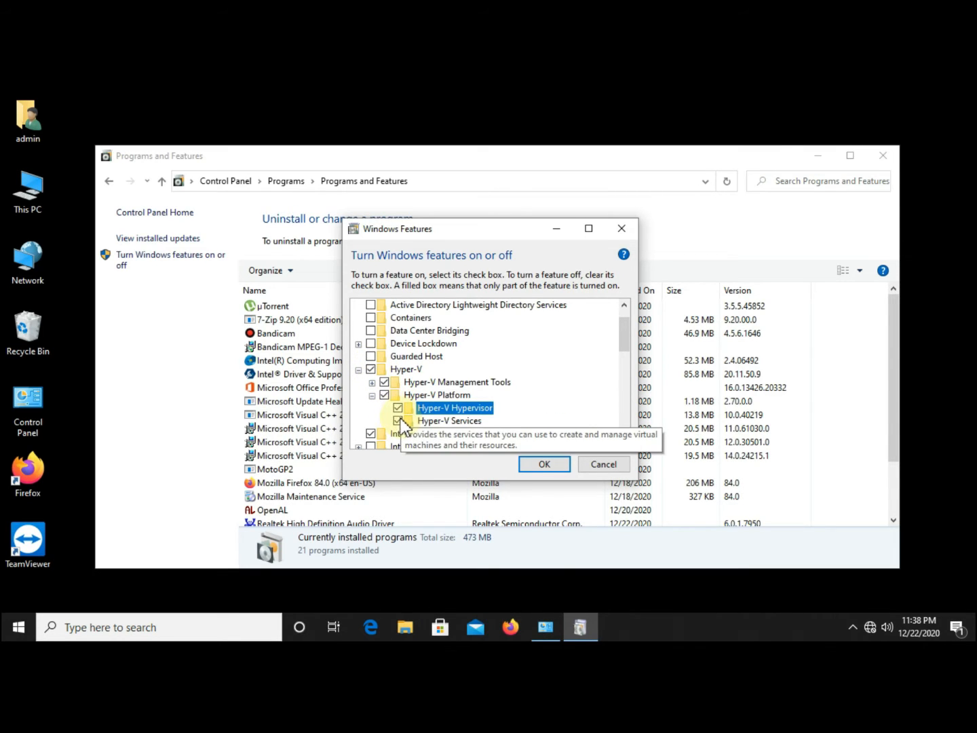
pyautogui.click(542, 467)
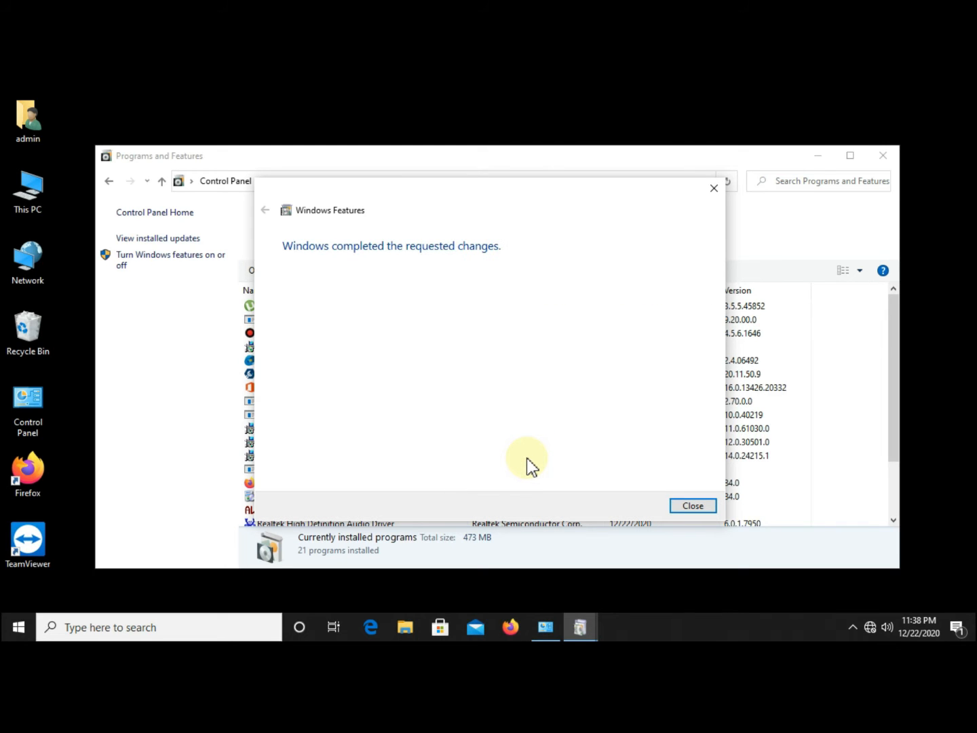
pyautogui.click(686, 510)
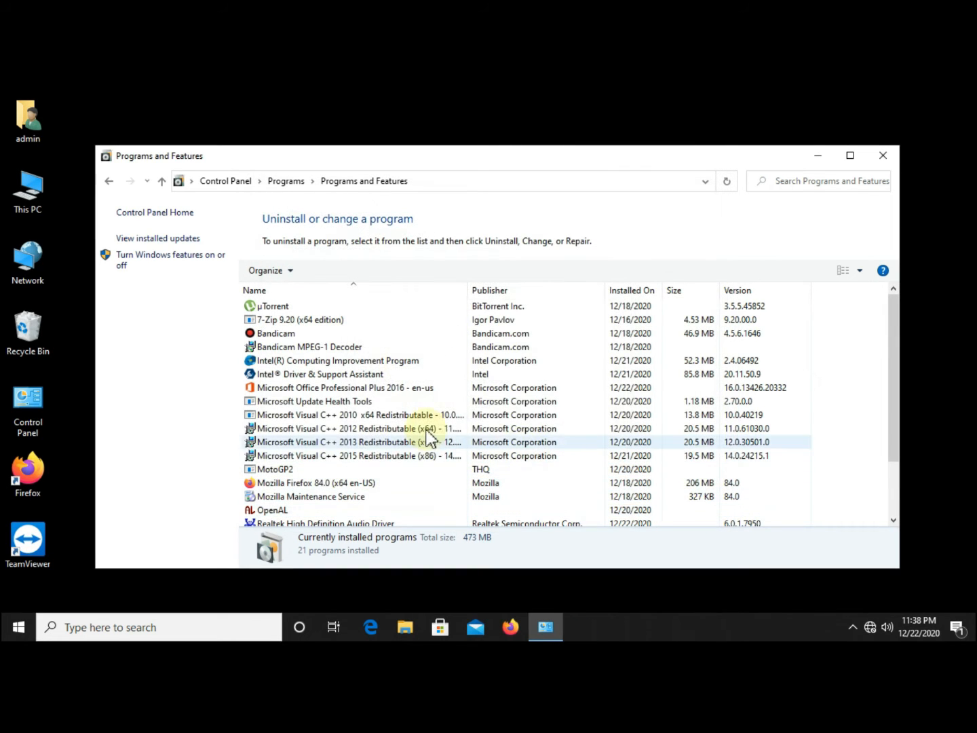
# - Examine the Hyper-V Platform subfeatures in Windows Features once more, and close Programs and Features
pyautogui.click(198, 260)
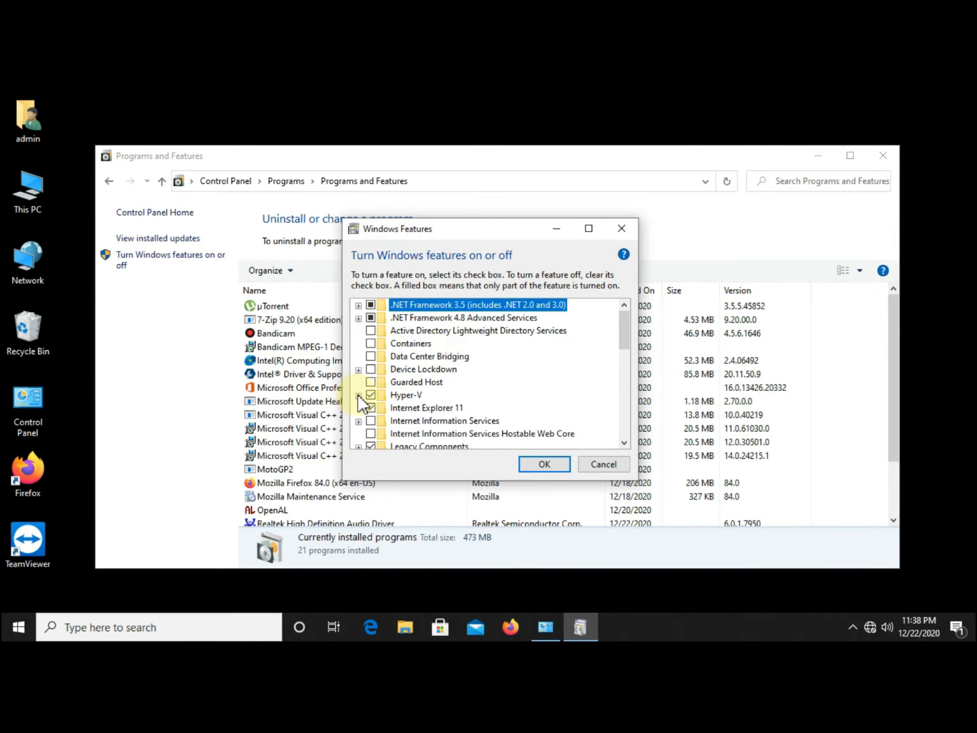
pyautogui.click(358, 395)
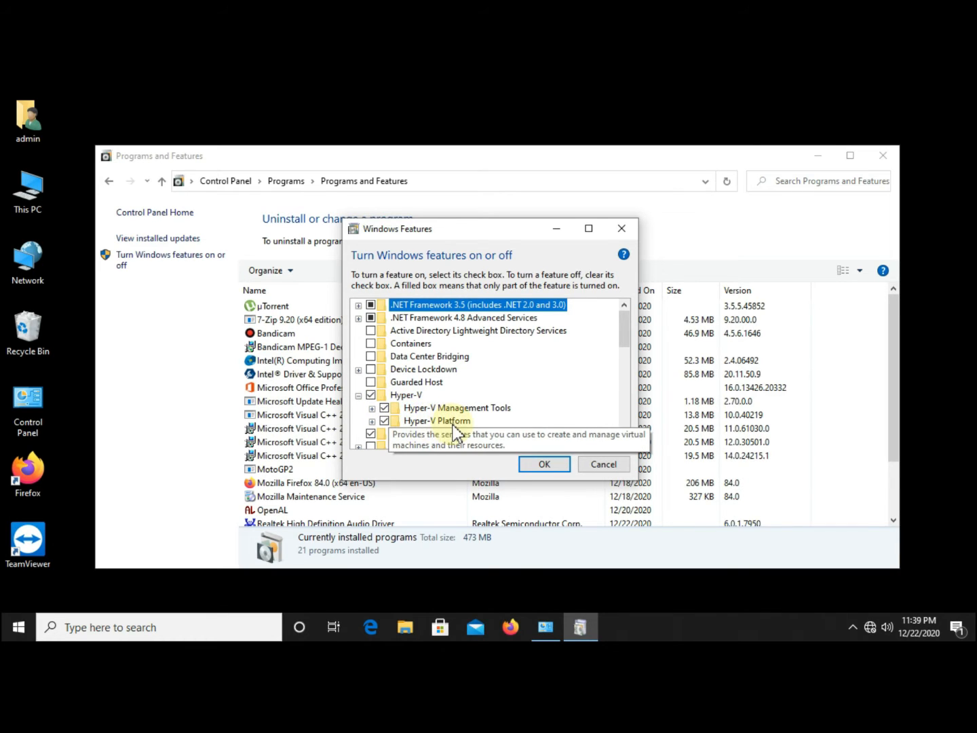
pyautogui.click(371, 420)
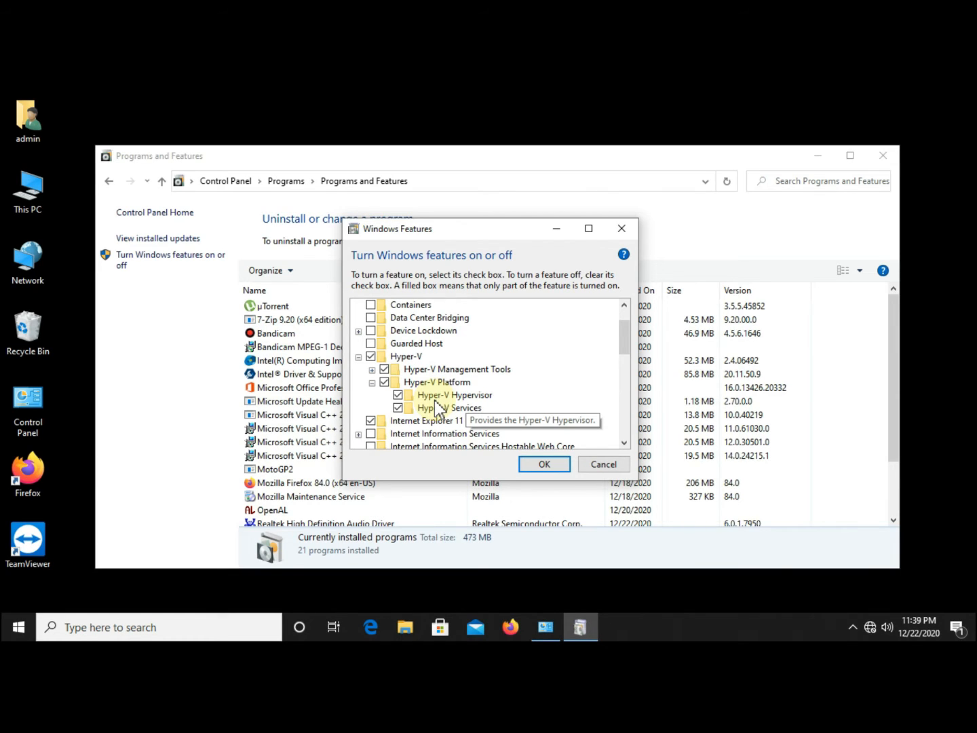
pyautogui.click(545, 461)
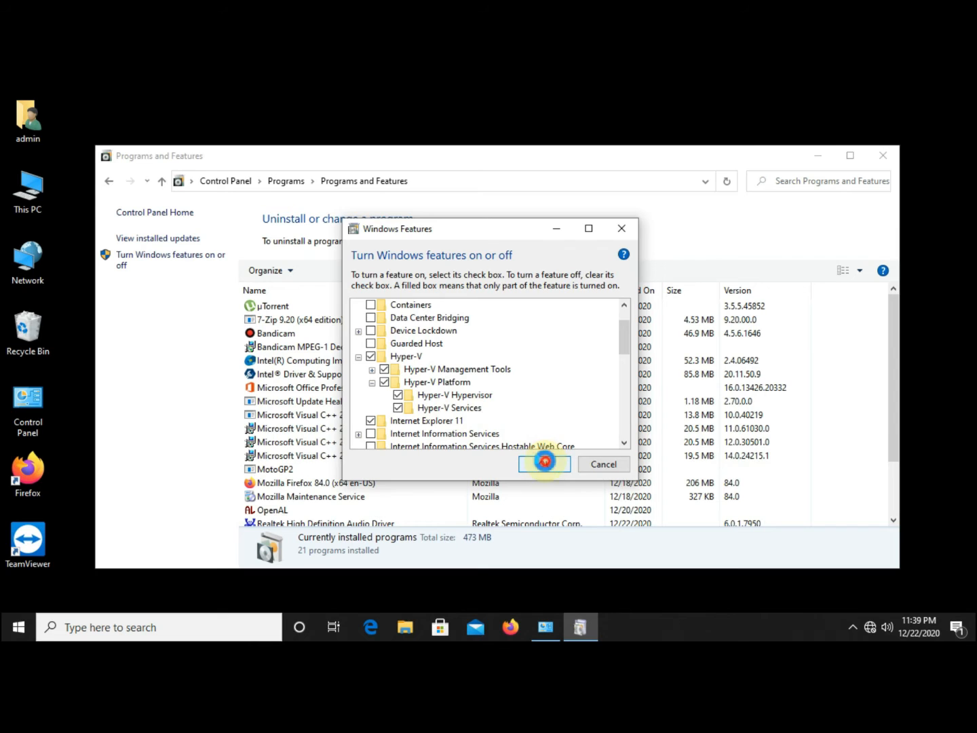
pyautogui.click(882, 156)
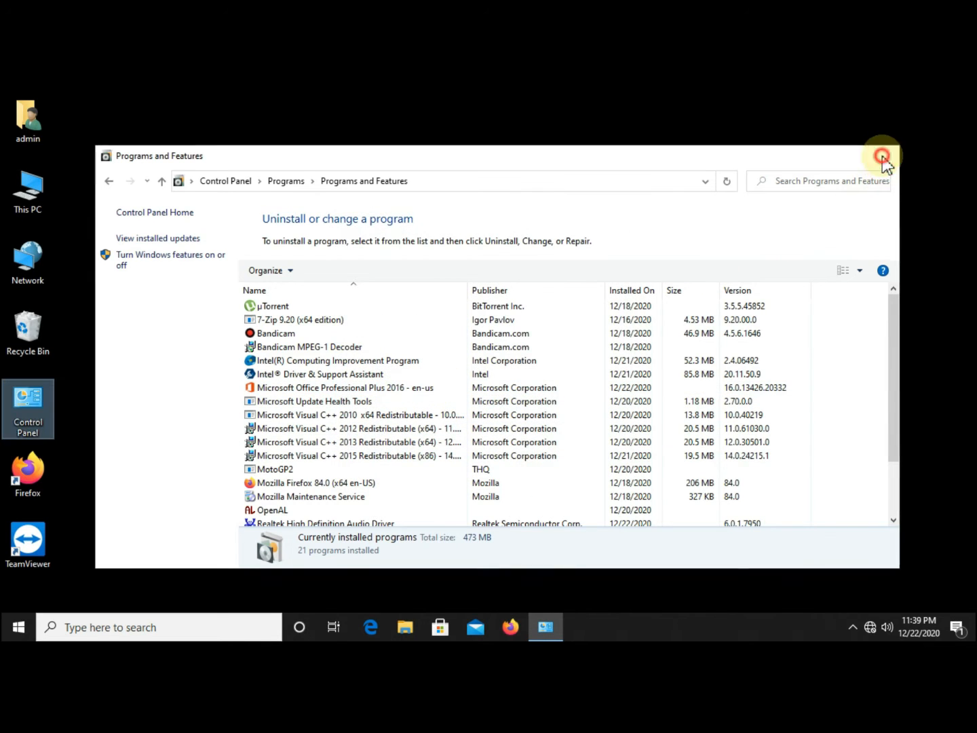
# - Search Windows for Hyper-V Manager, launch it and select the local server VIRUS_HOME
pyautogui.click(174, 627)
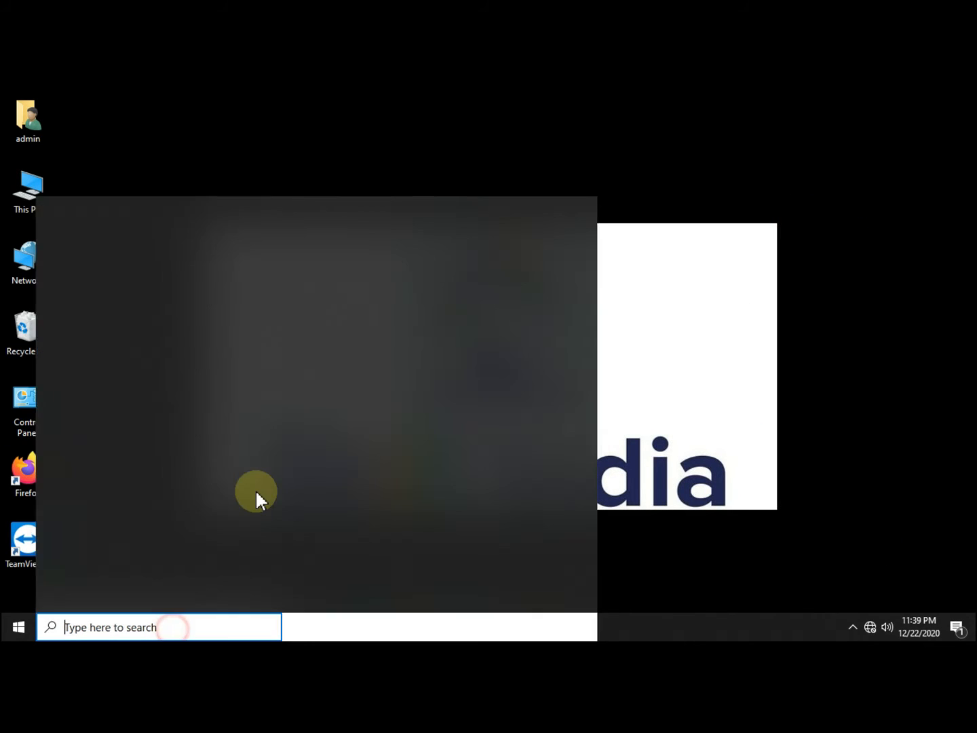
pyautogui.write('hy')
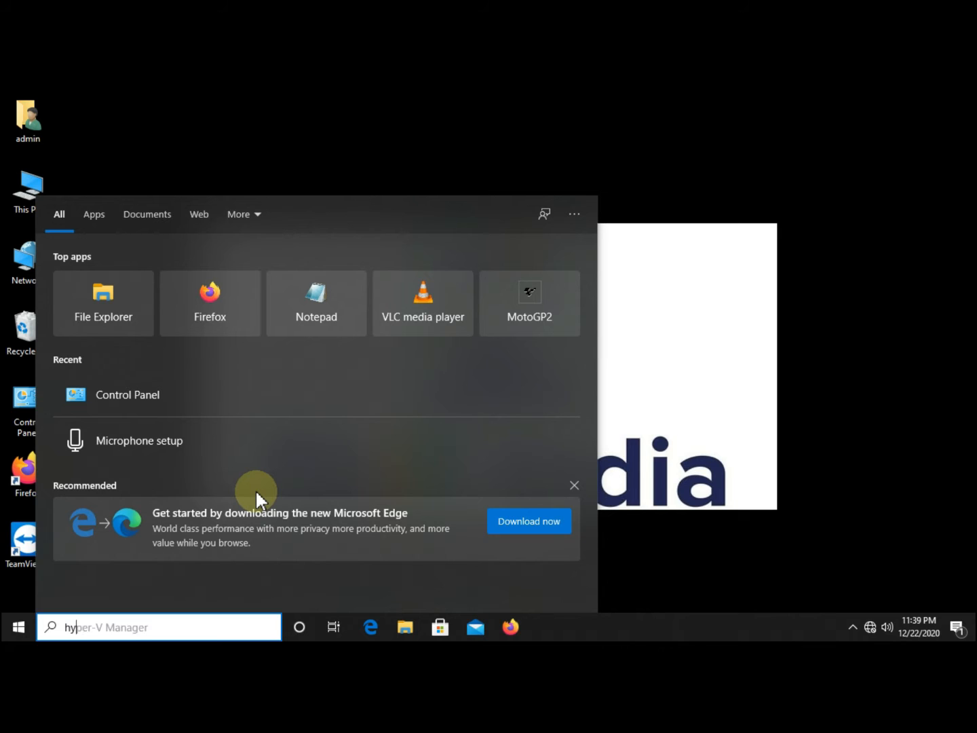
pyautogui.write('p')
pyautogui.press('Return')
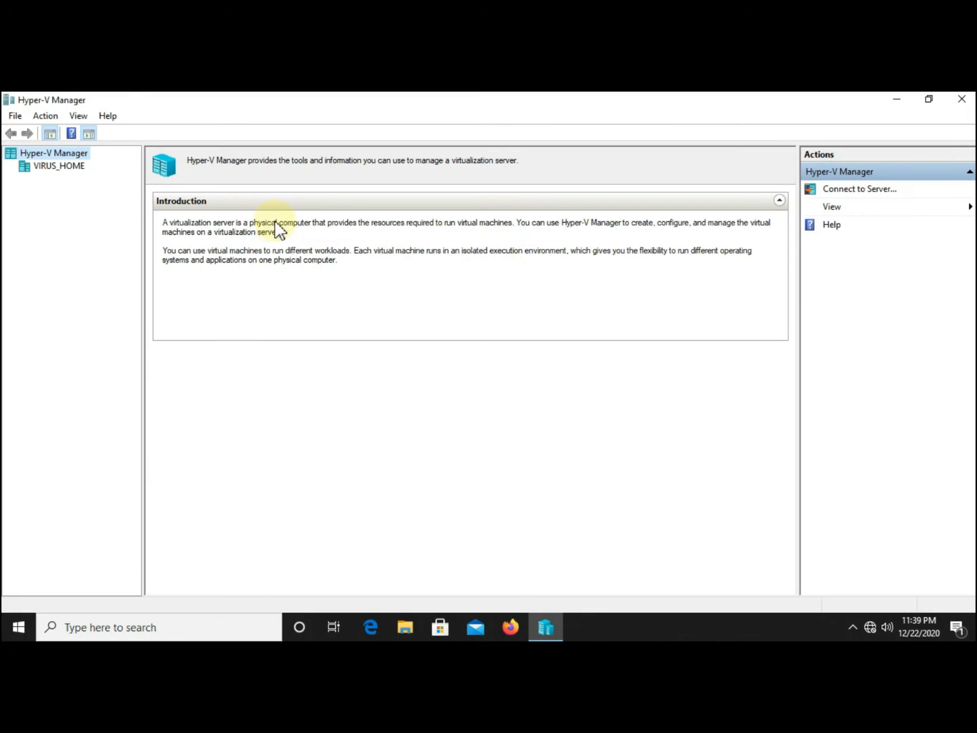
pyautogui.click(50, 169)
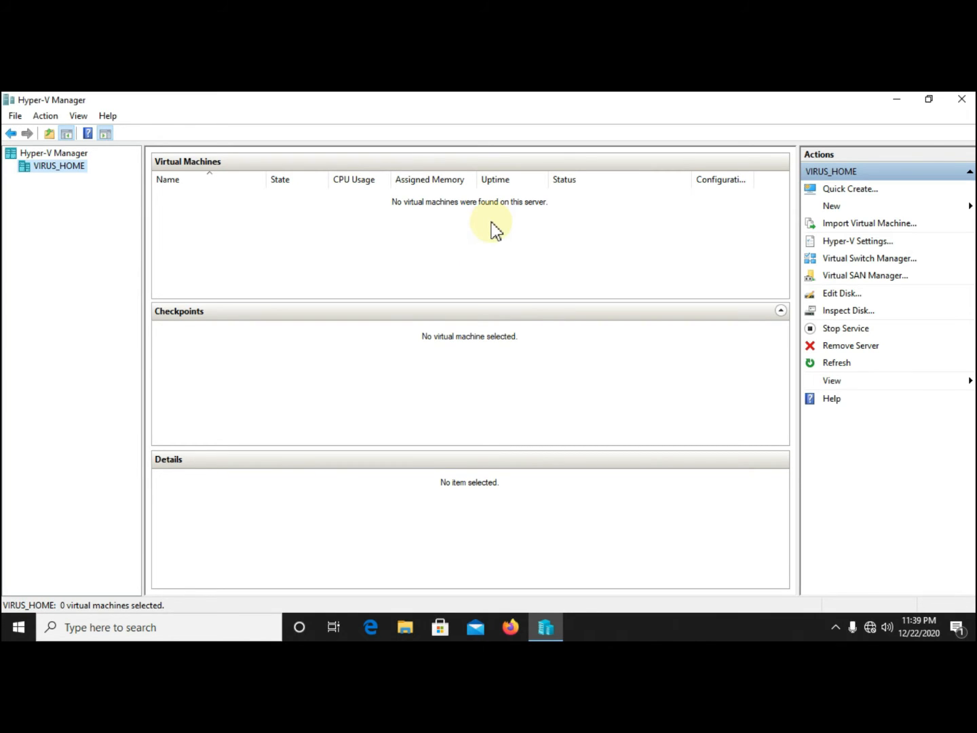
# - Start a Quick Create virtual machine with SERV2019STD.ENU.AUG2019 from D:'s Server folder, Windows Server 2019 subfolder, as its installation source
pyautogui.click(870, 193)
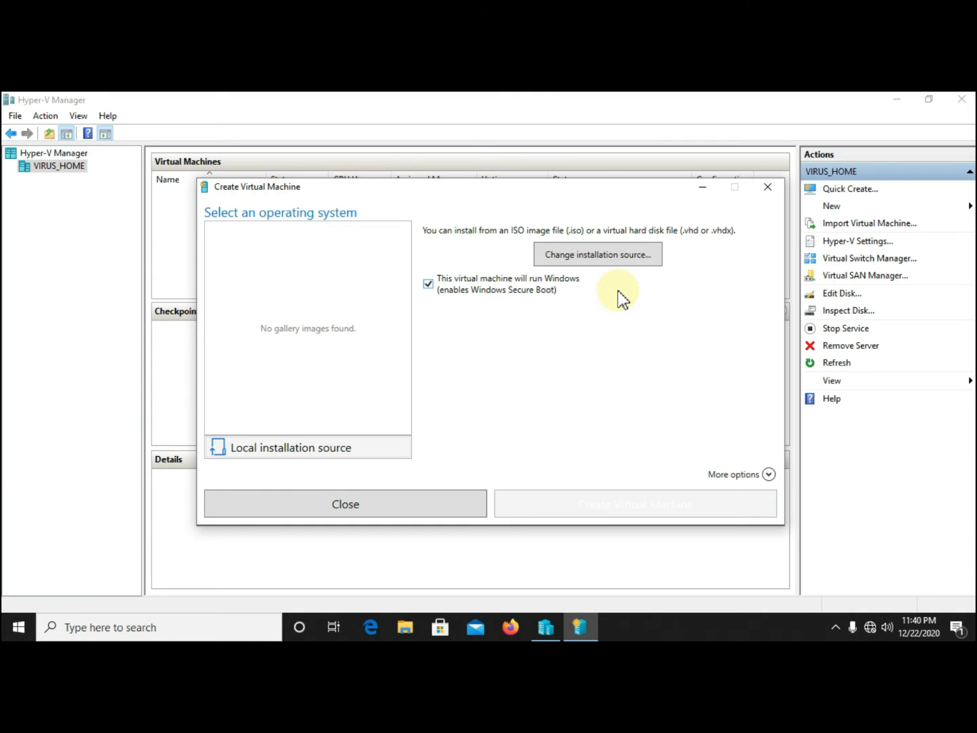
pyautogui.click(628, 256)
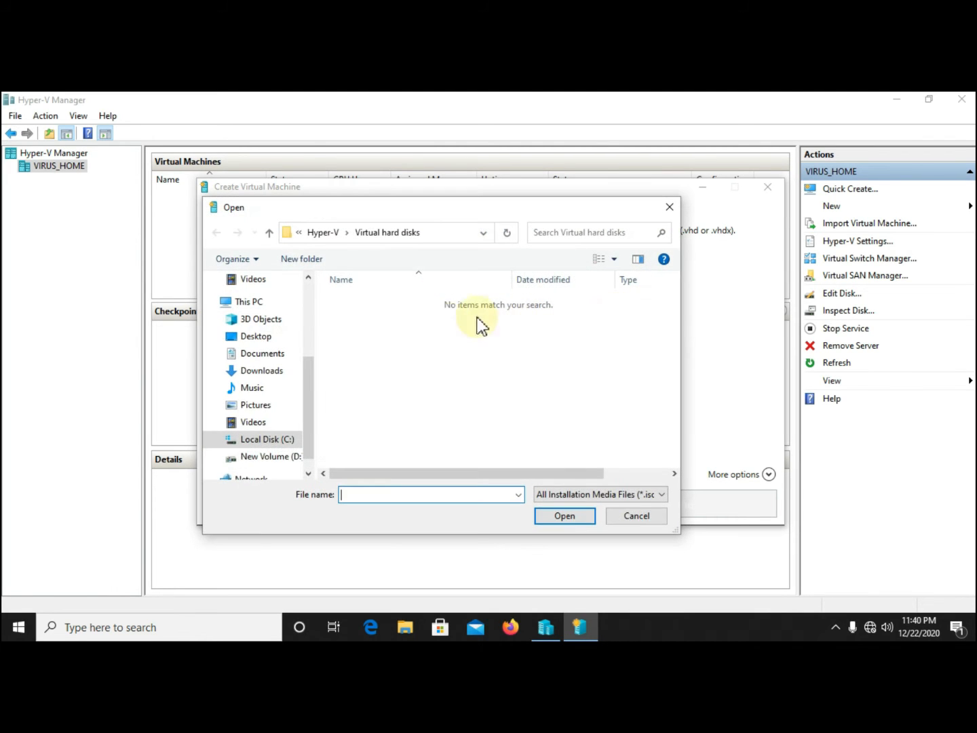
pyautogui.click(279, 461)
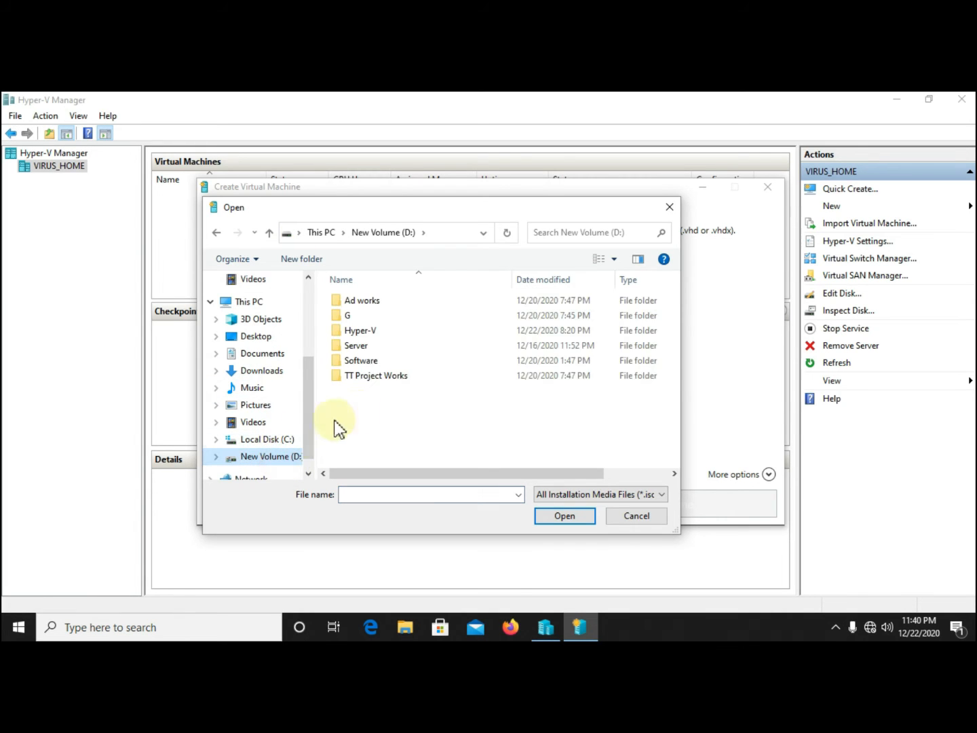
pyautogui.doubleClick(394, 346)
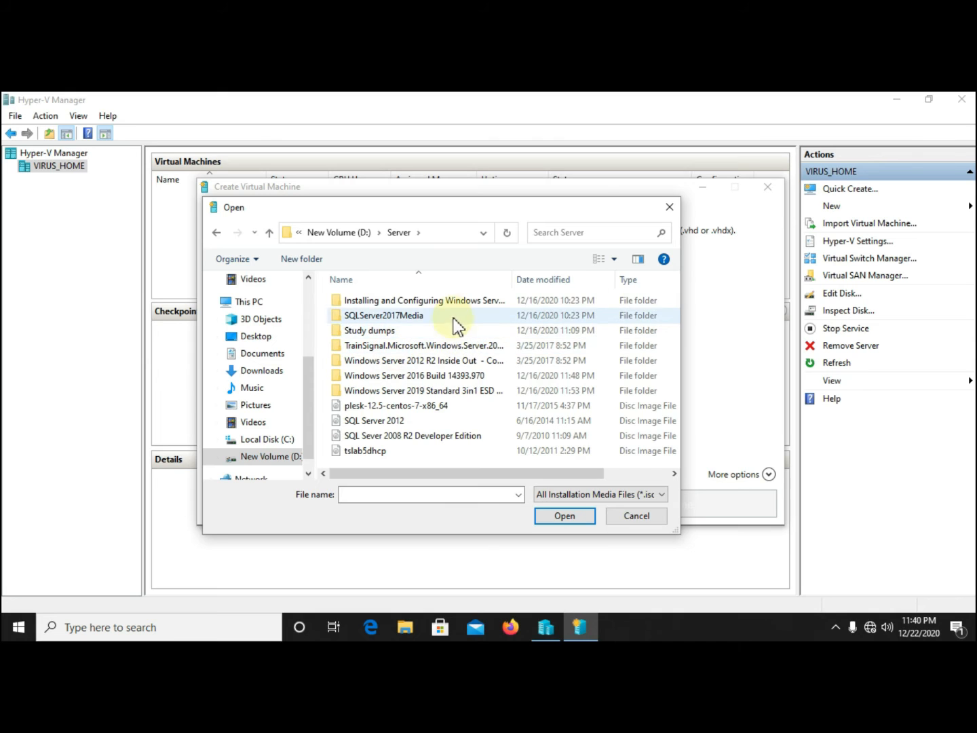
pyautogui.doubleClick(481, 389)
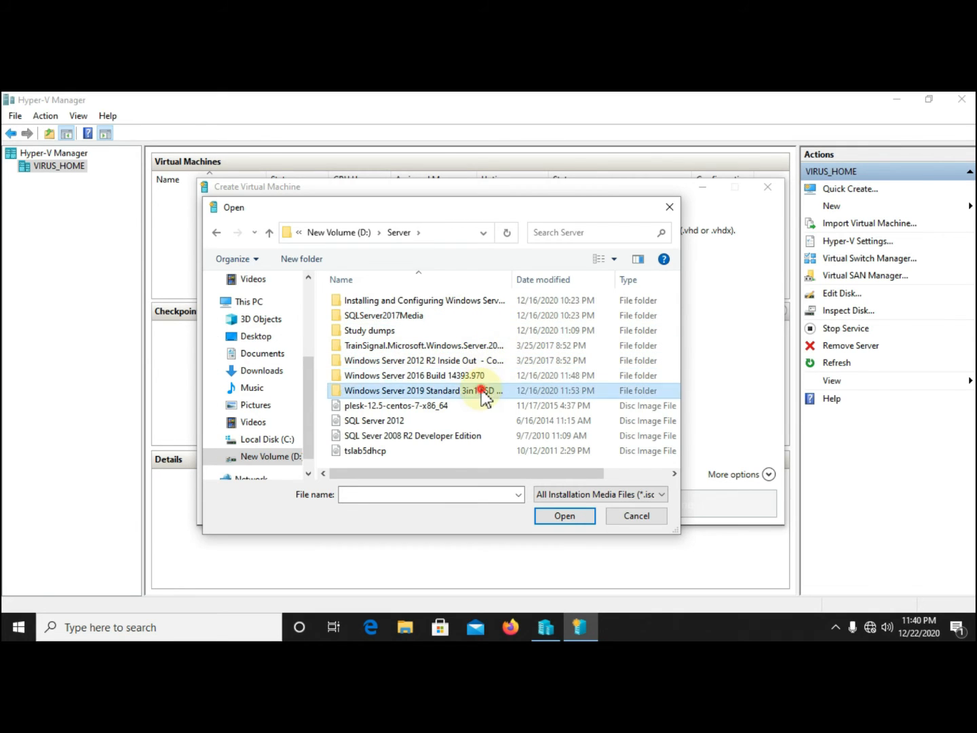
pyautogui.click(432, 303)
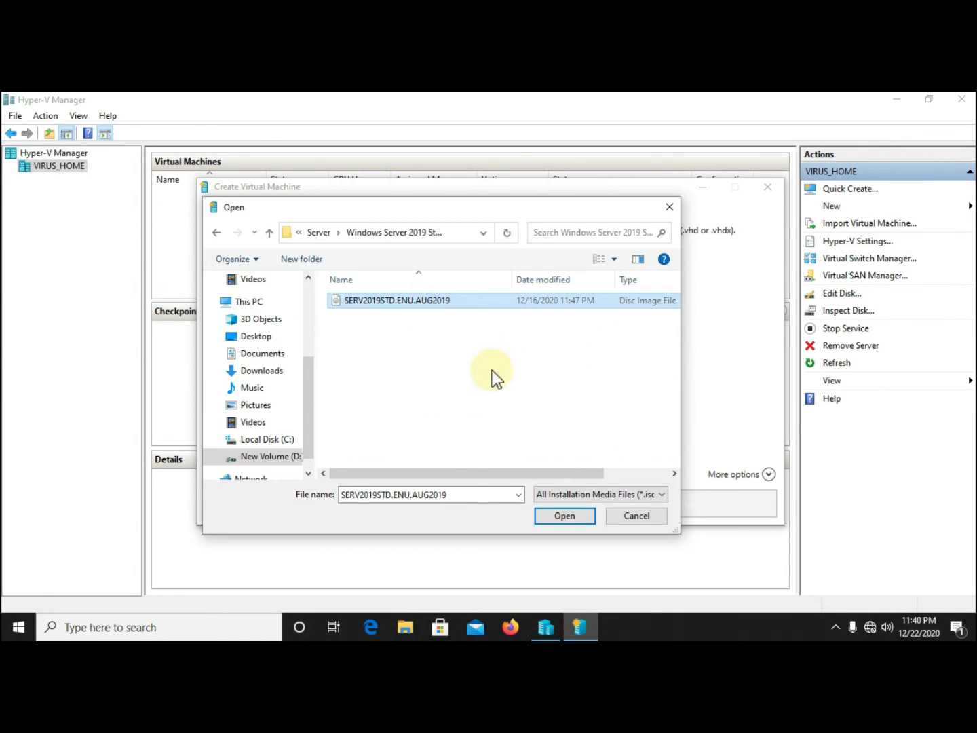
pyautogui.click(564, 516)
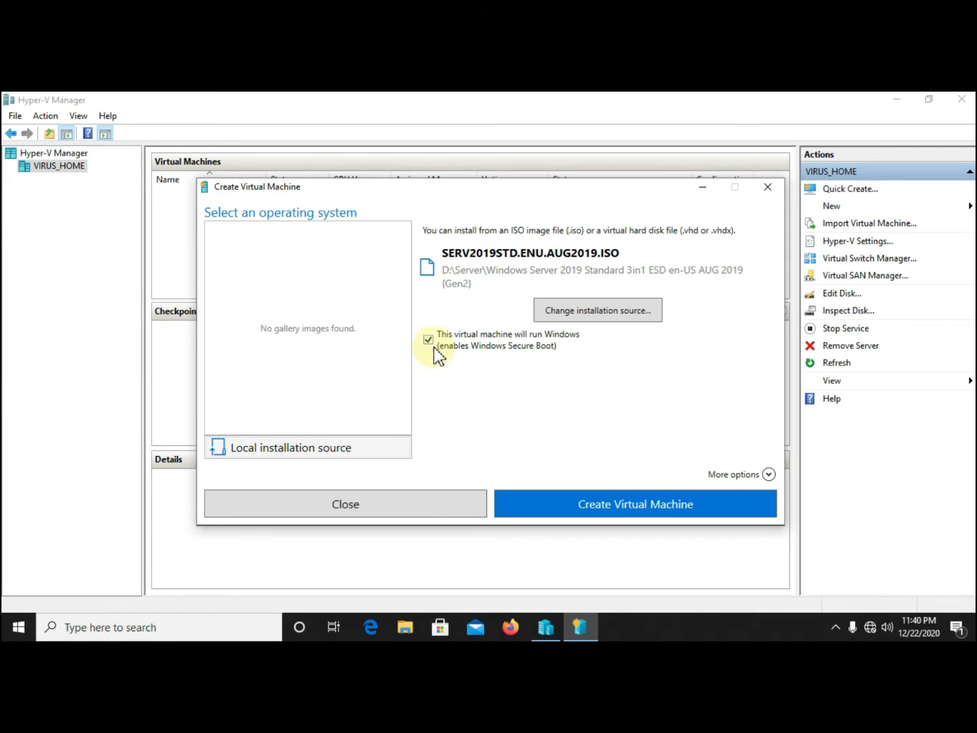
# - Show the additional virtual machine options, name the machine Server 2019W and select the local installation source
pyautogui.click(767, 475)
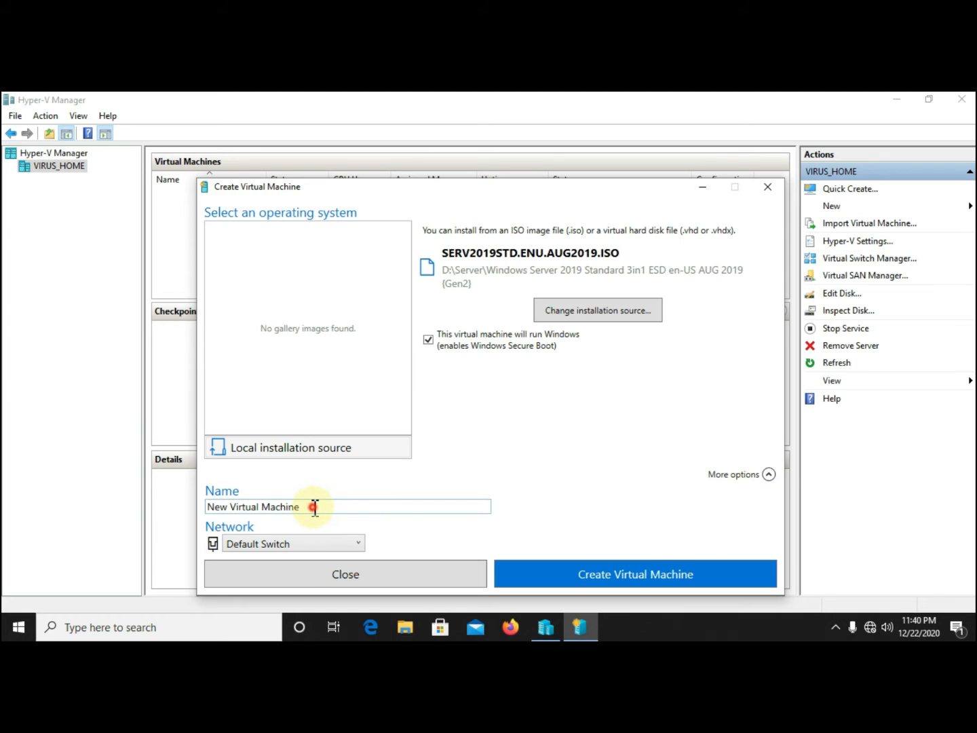
pyautogui.moveTo(312, 505); pyautogui.dragTo(161, 502)
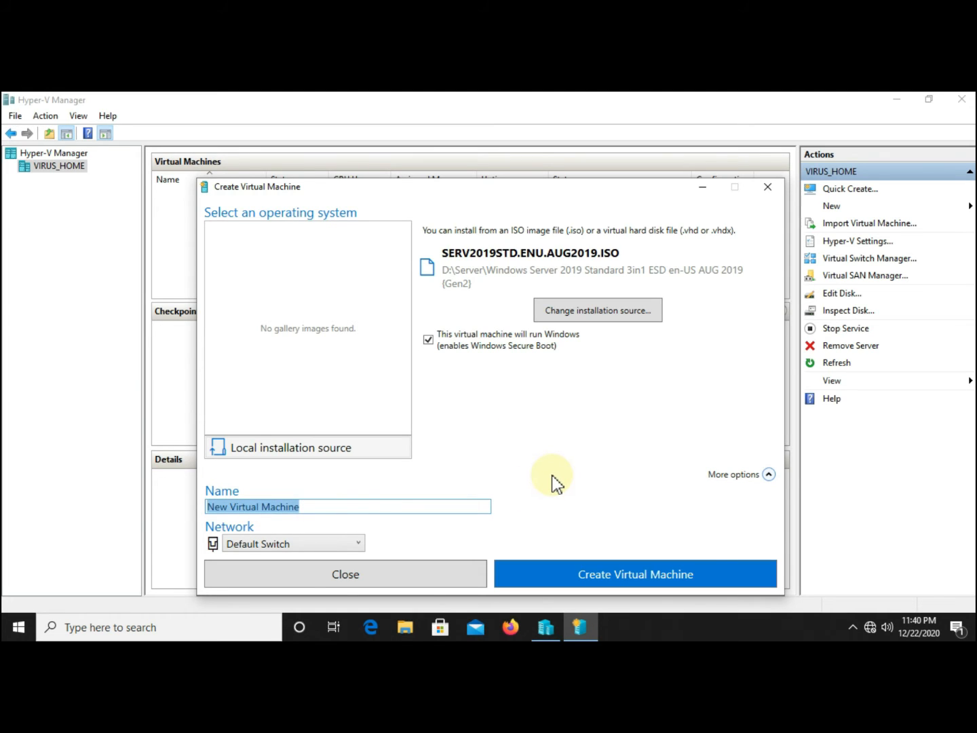
pyautogui.write('Server')
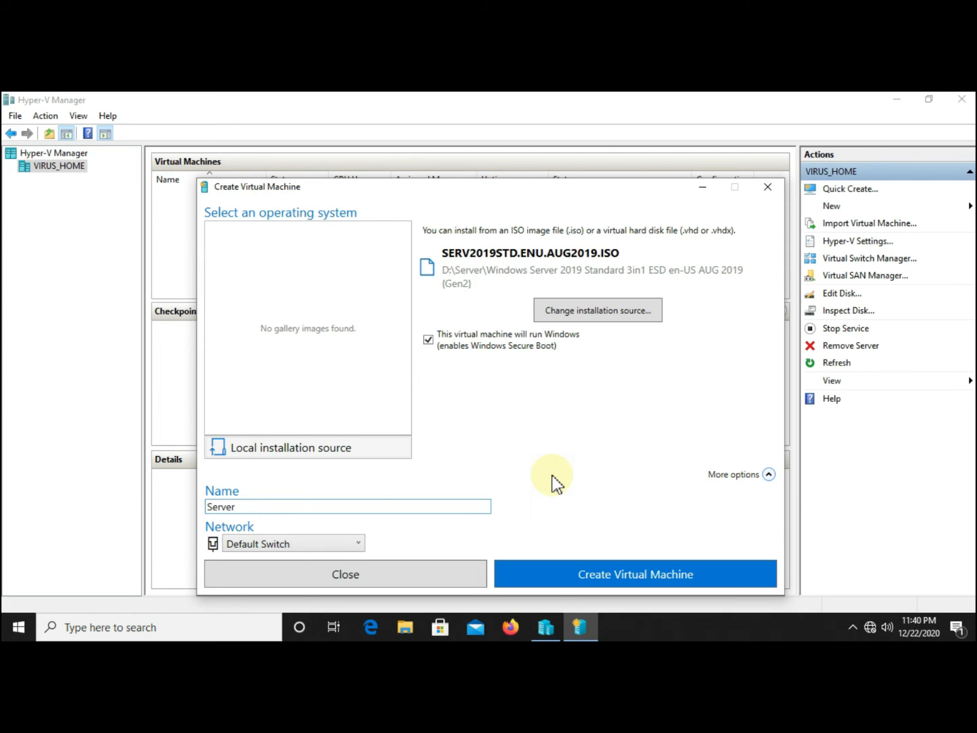
pyautogui.write(' 2019')
pyautogui.write('W')
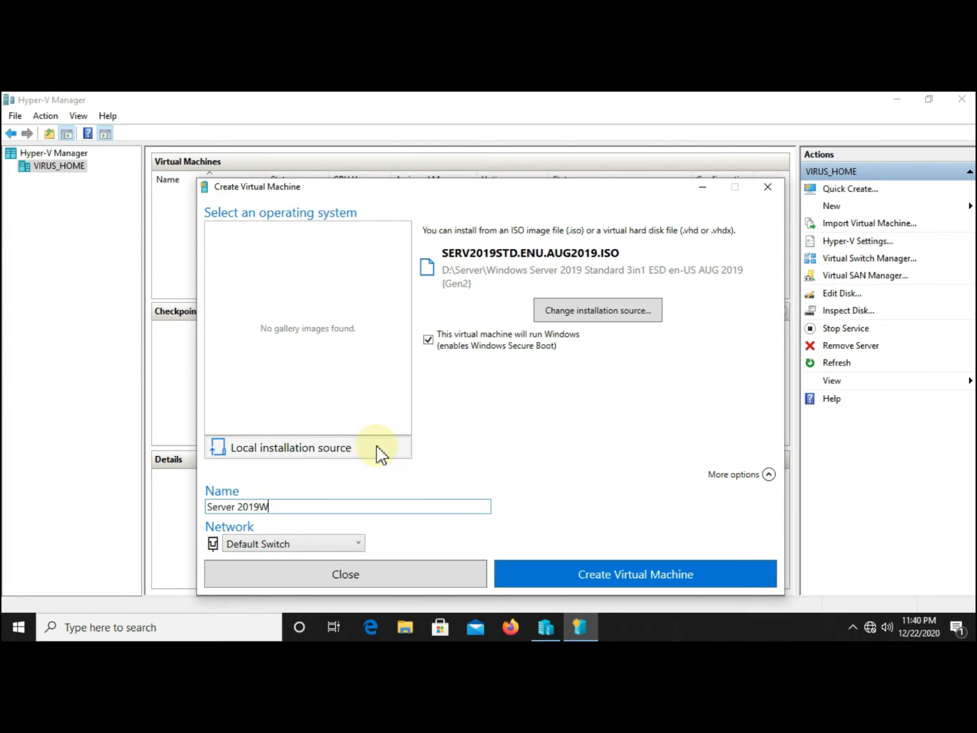
pyautogui.click(312, 449)
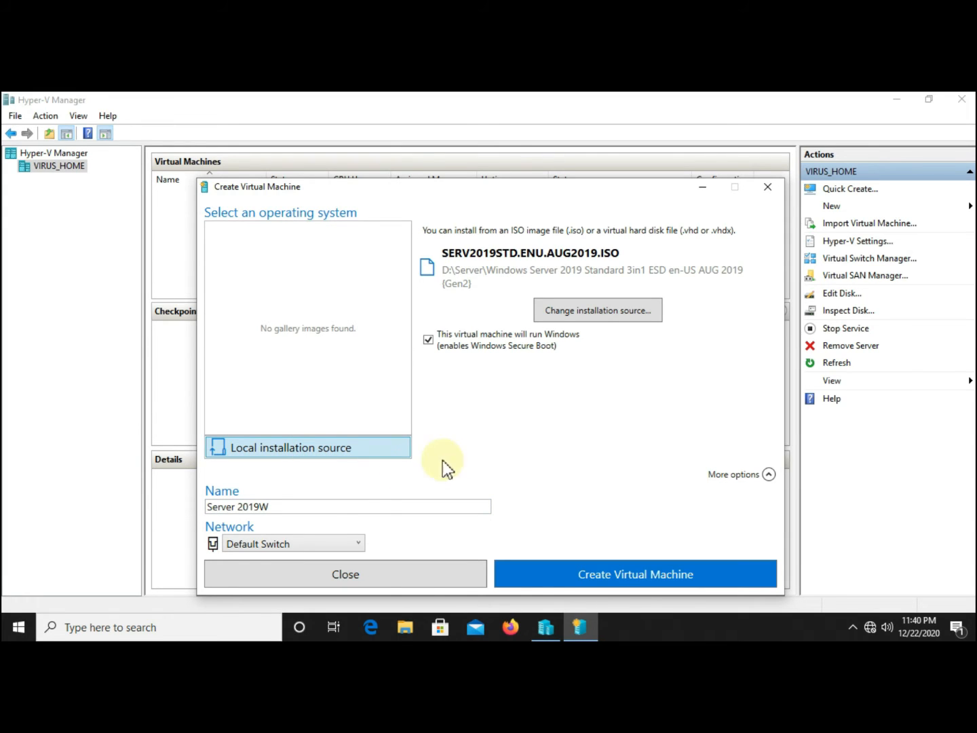
# - Check the network choices, keep Default Switch and create the virtual machine
pyautogui.click(649, 578)
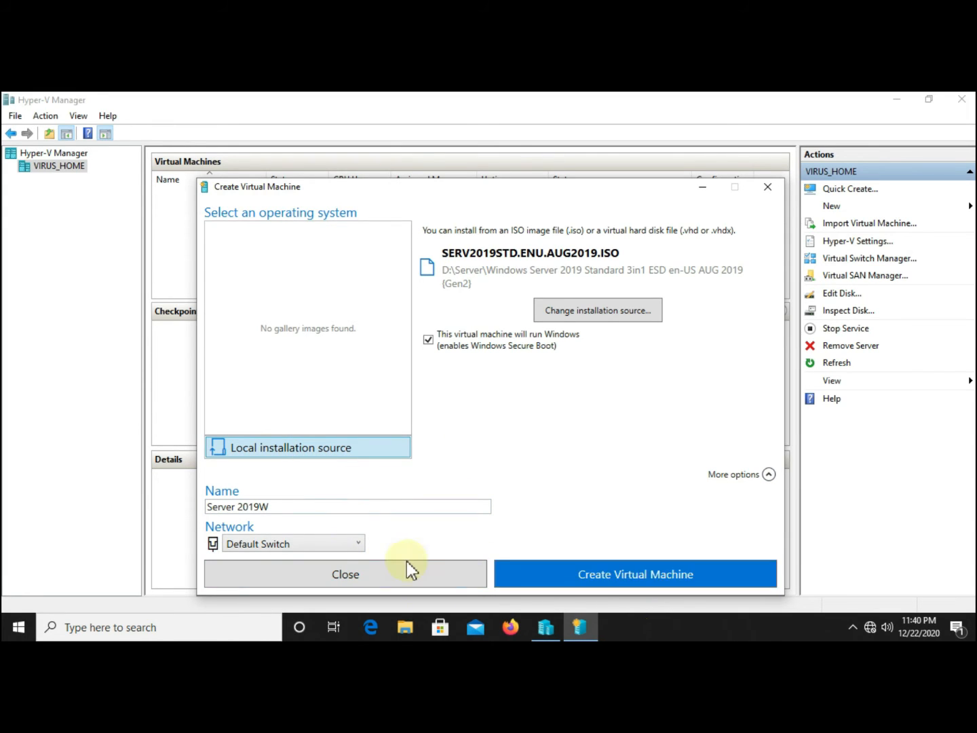
pyautogui.click(357, 543)
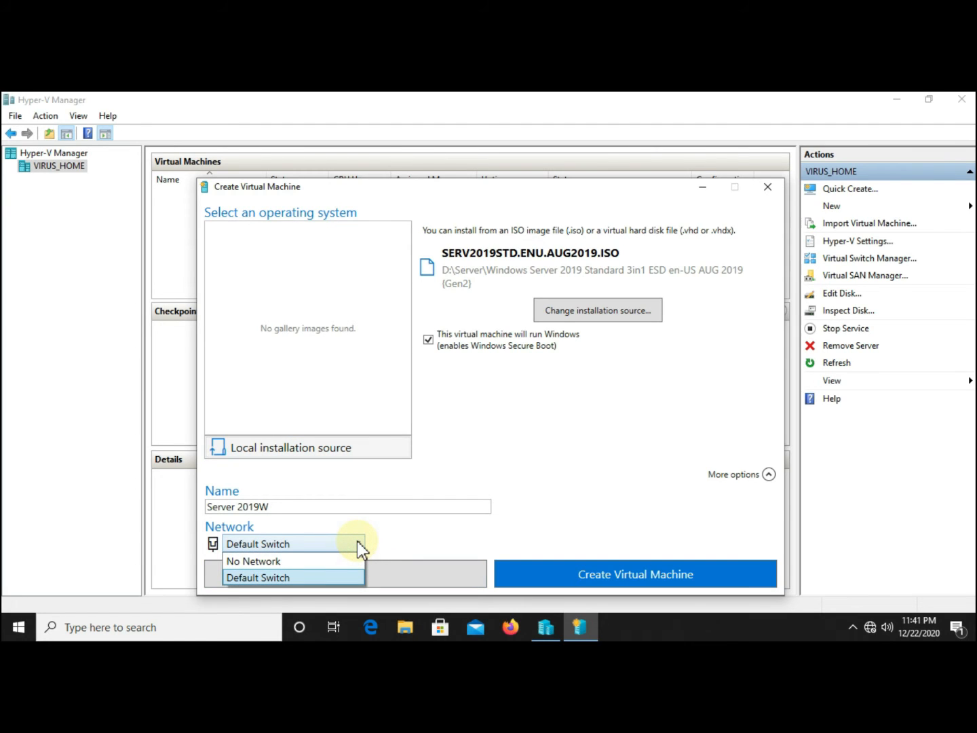
pyautogui.click(357, 542)
pyautogui.click(662, 576)
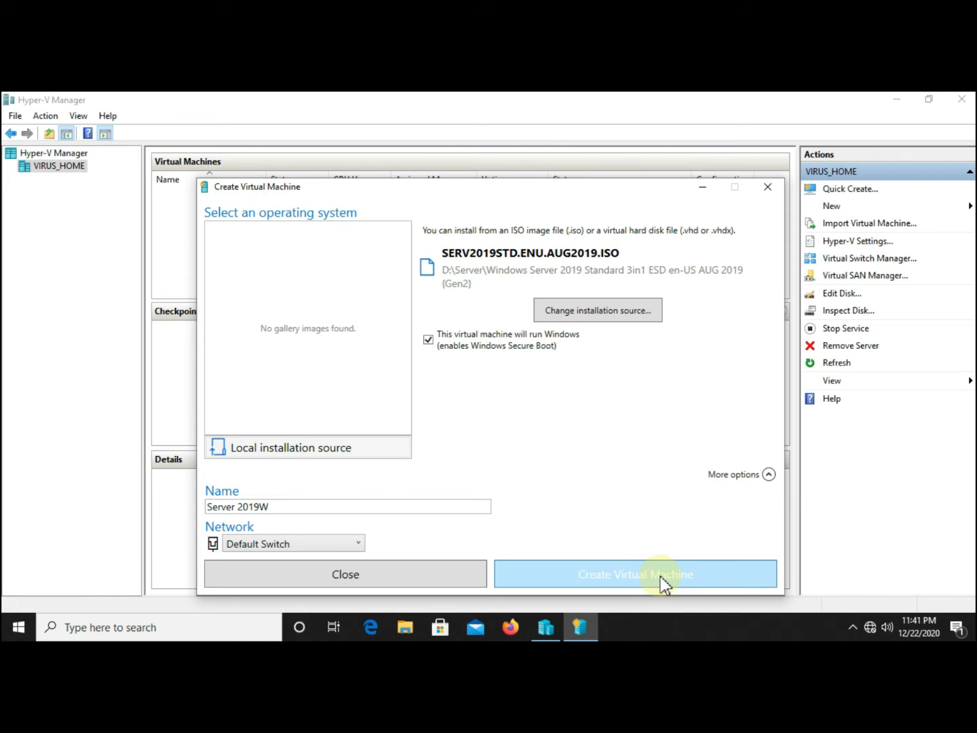
pyautogui.click(660, 576)
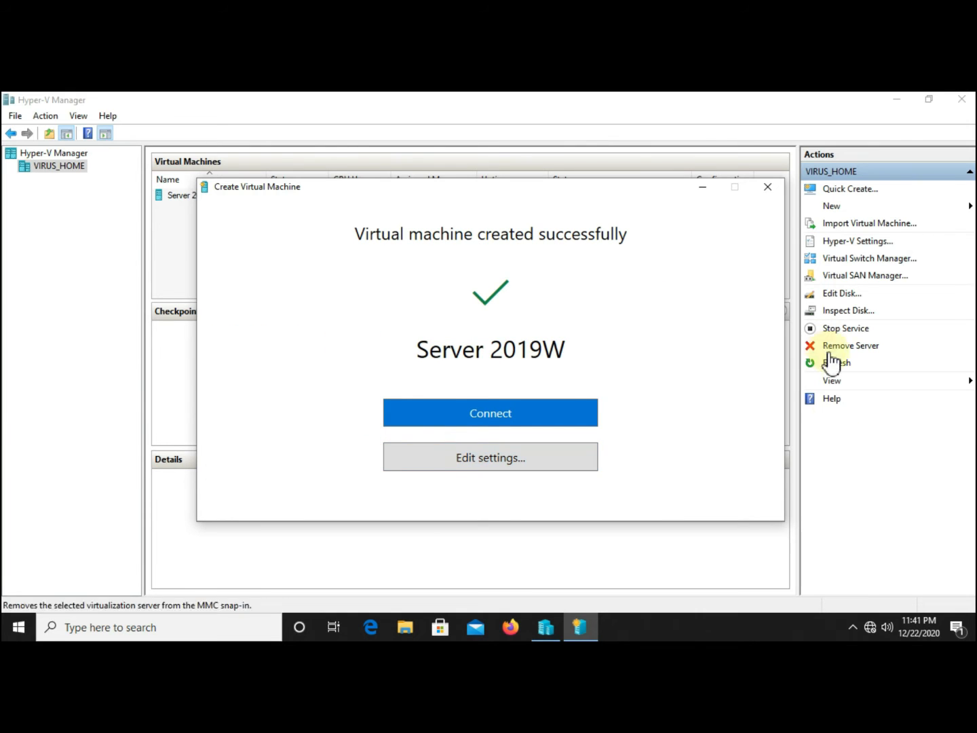
# - Open the settings of Server 2019W, set its number of virtual processors to 4 and expand the Processor entry
pyautogui.click(487, 463)
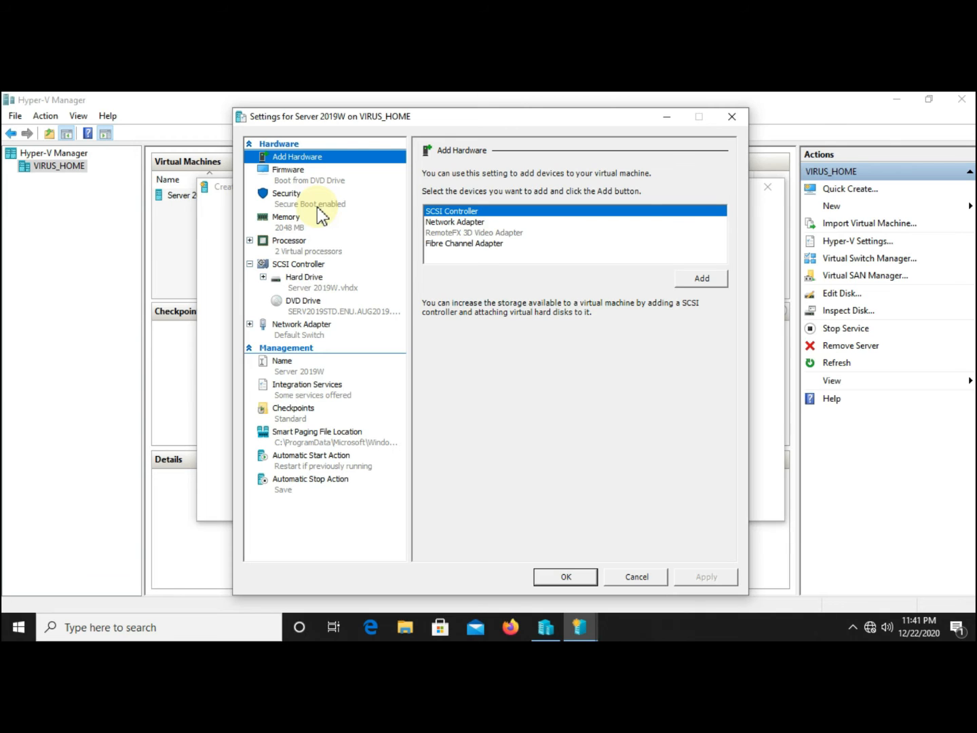
pyautogui.click(300, 248)
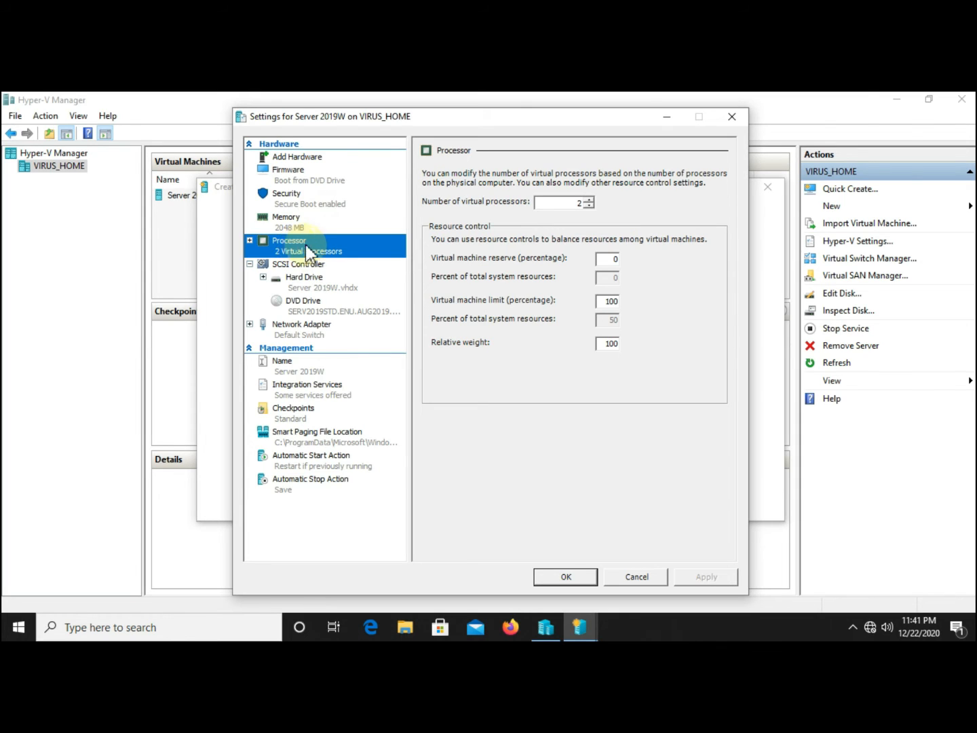
pyautogui.click(588, 199)
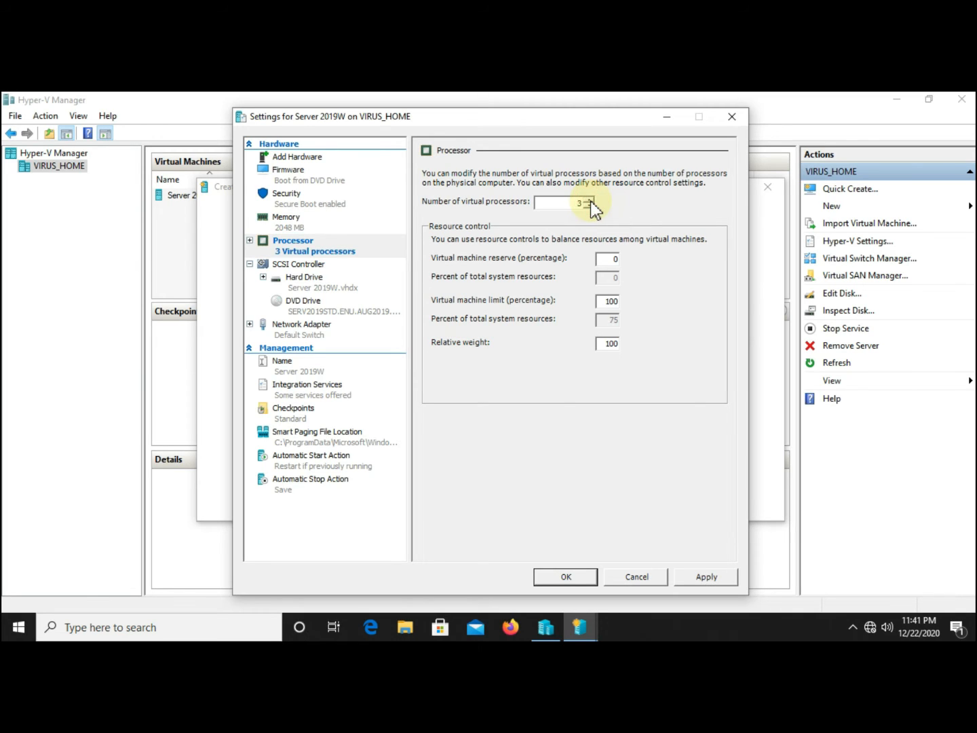
pyautogui.click(589, 200)
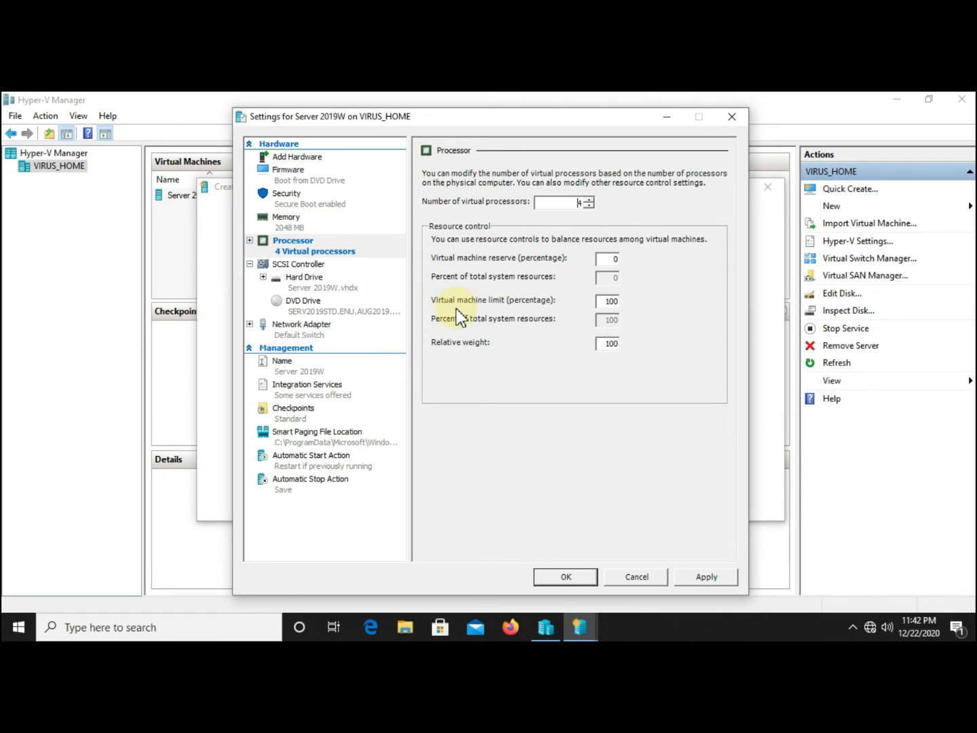
pyautogui.click(250, 241)
# - Set the virtual machine's RAM to 4048 MB in its memory settings
pyautogui.click(278, 219)
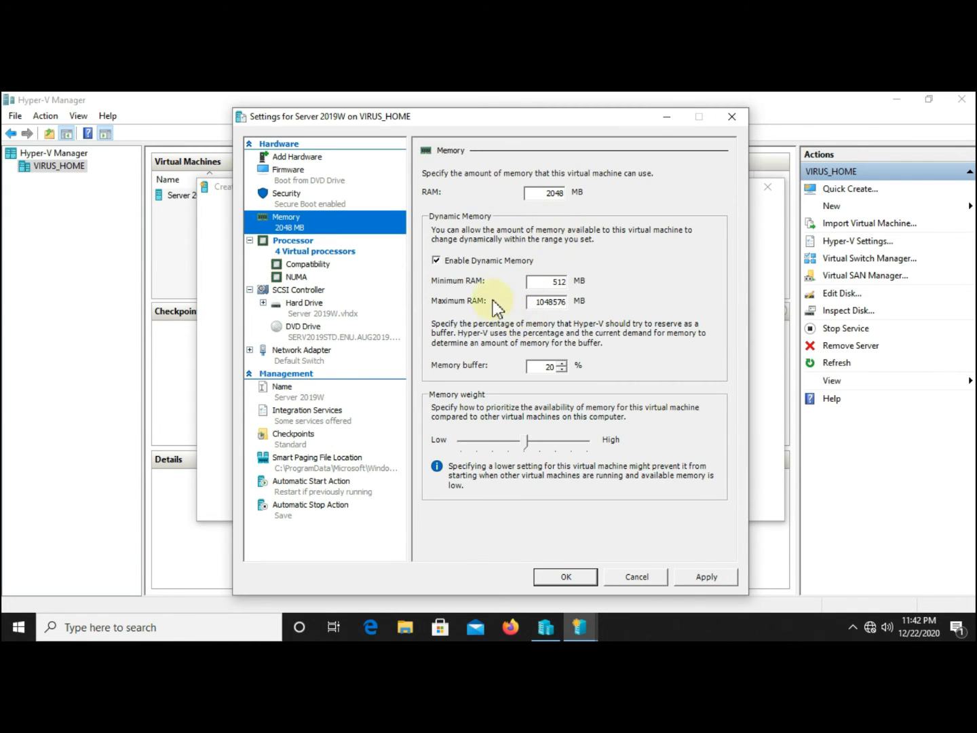
pyautogui.click(550, 193)
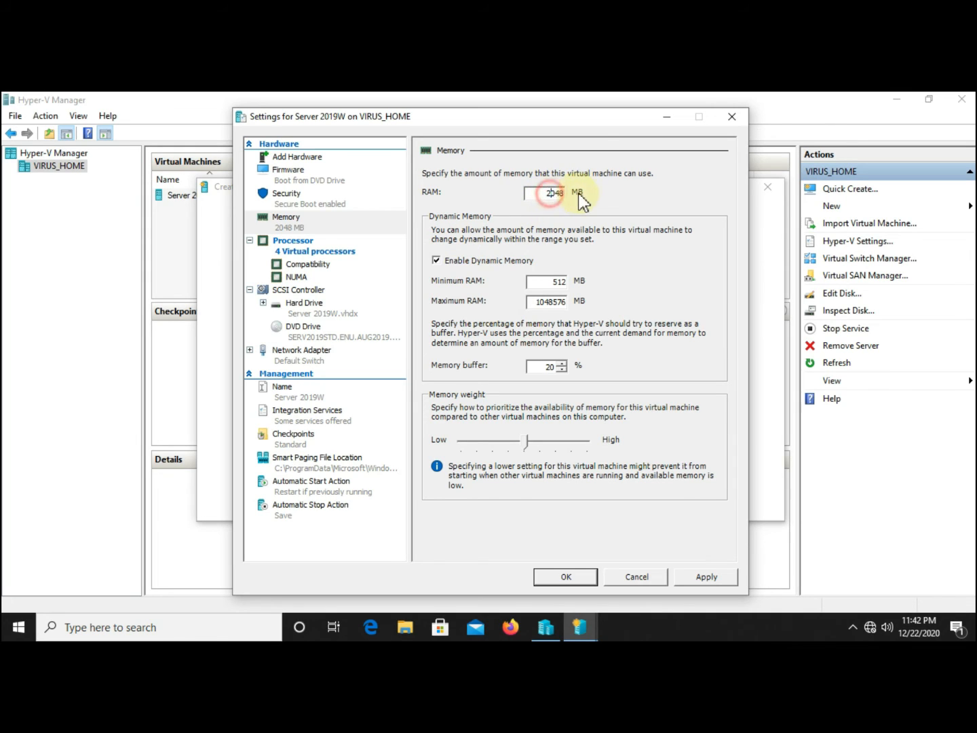
pyautogui.press('BackSpace')
pyautogui.write('4')
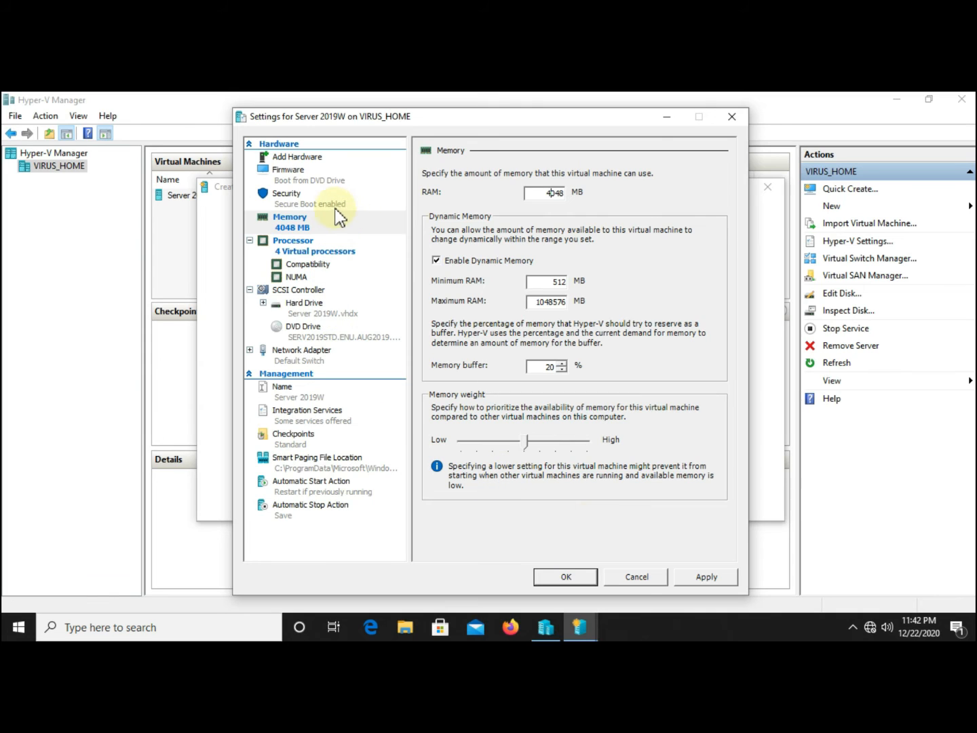
# - Check the DVD Drive and Hard Drive entries in the firmware boot order and save the virtual machine settings
pyautogui.click(313, 181)
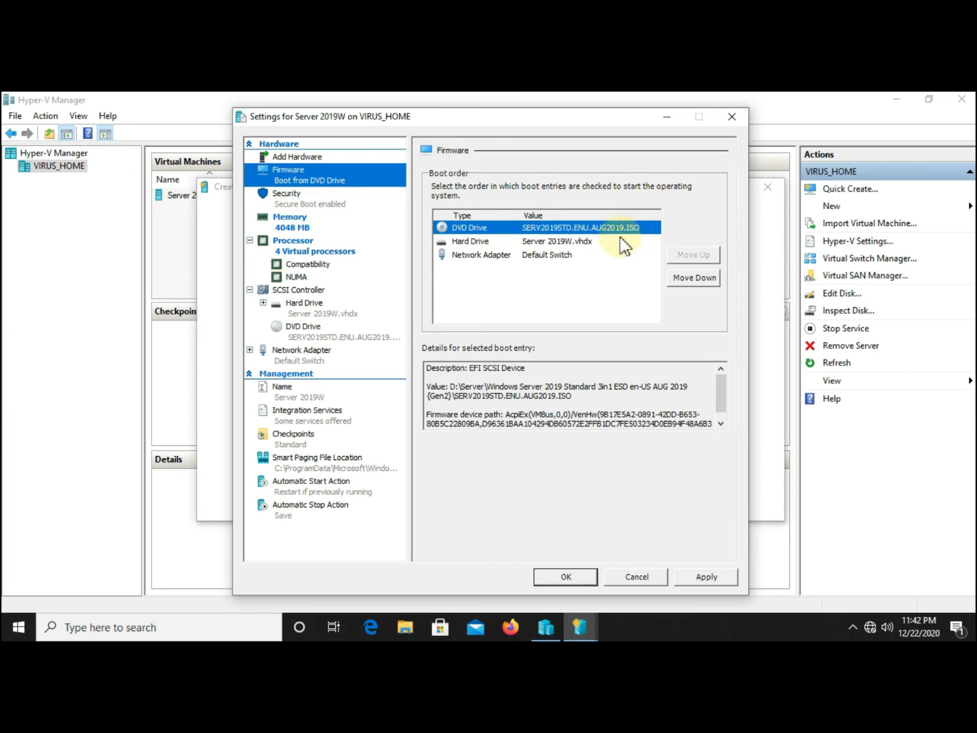
pyautogui.click(494, 244)
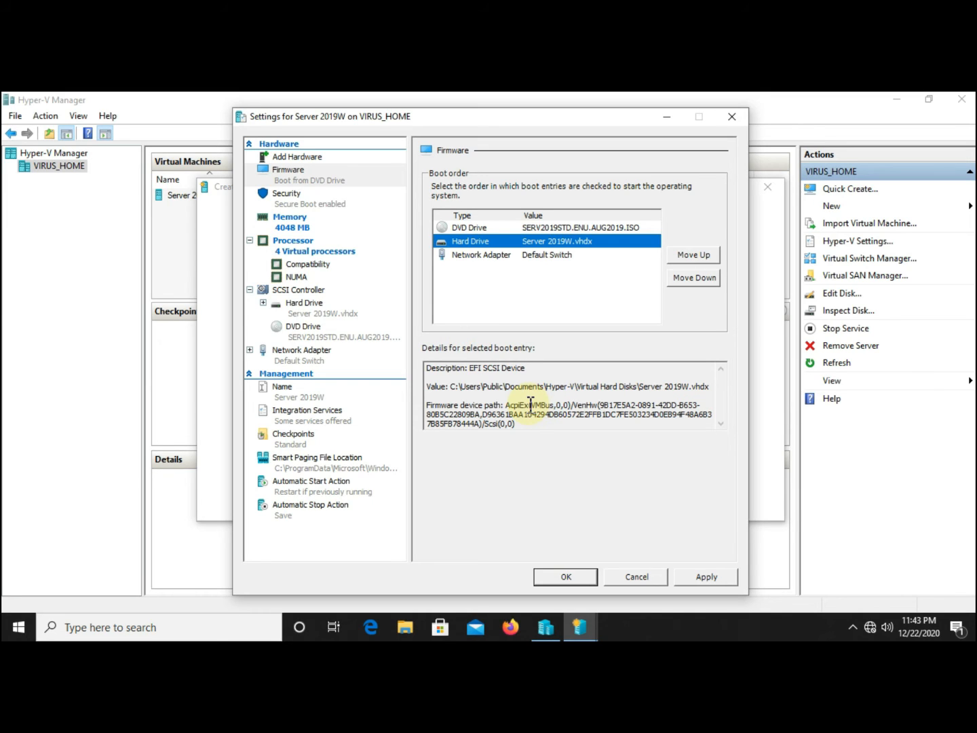
pyautogui.click(561, 577)
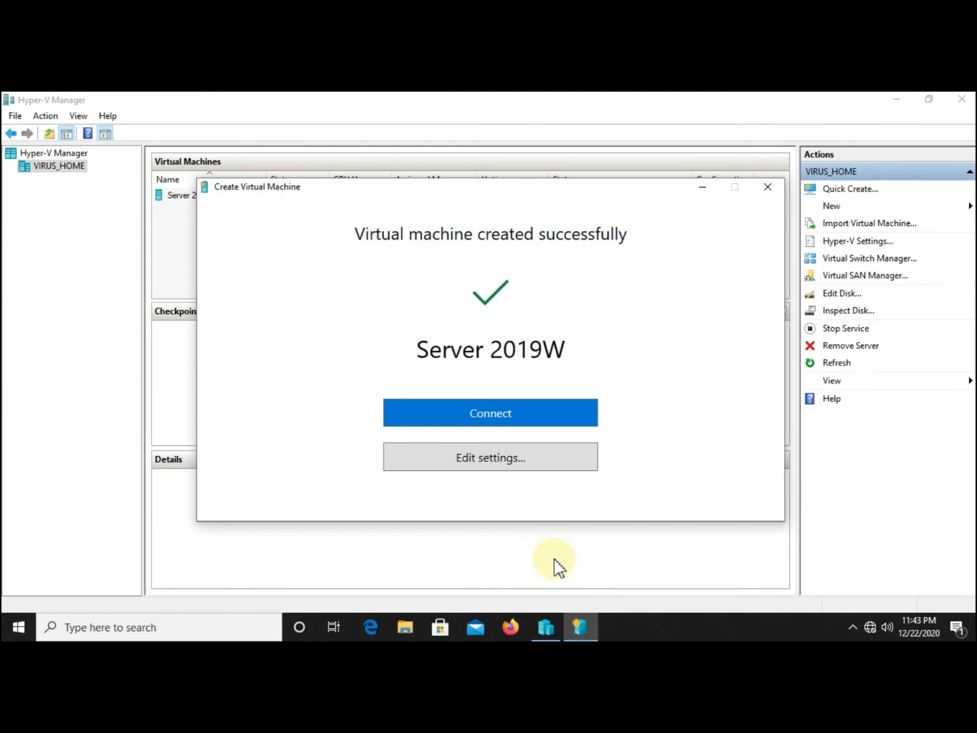
# - Connect to Server 2019W, try to start it, read the error details and close the connection window
pyautogui.click(486, 407)
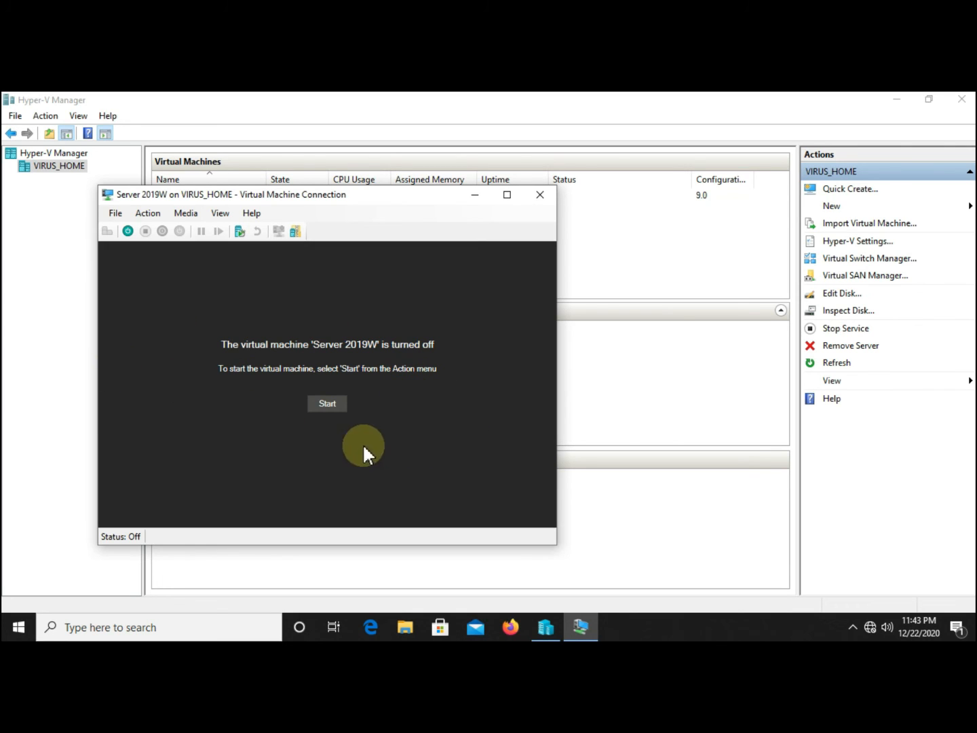
pyautogui.click(342, 399)
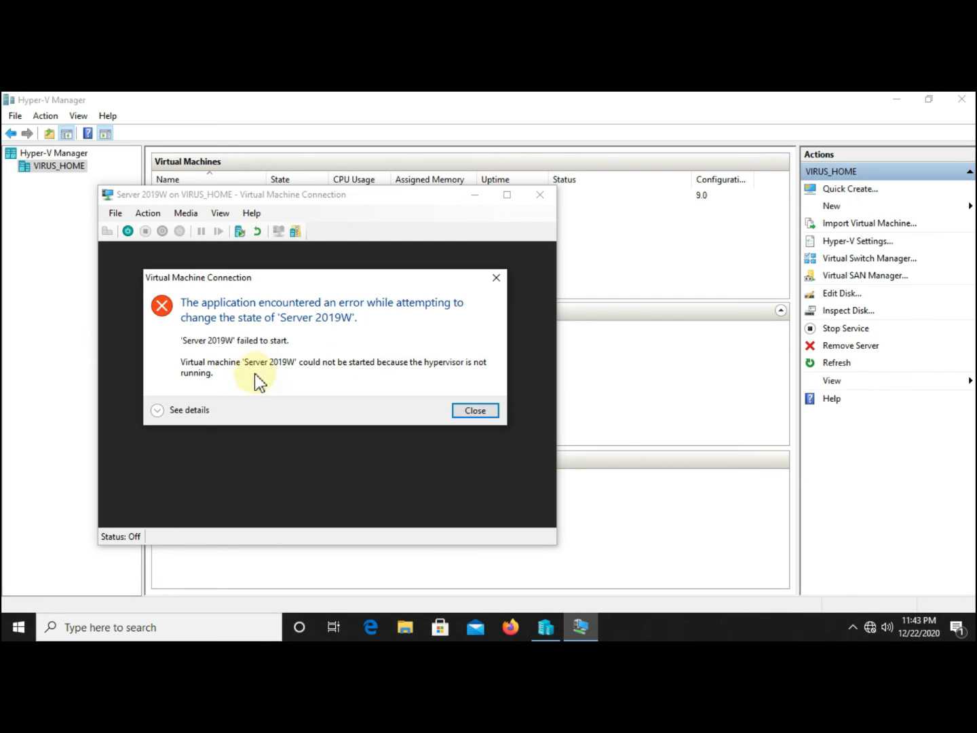
pyautogui.click(194, 411)
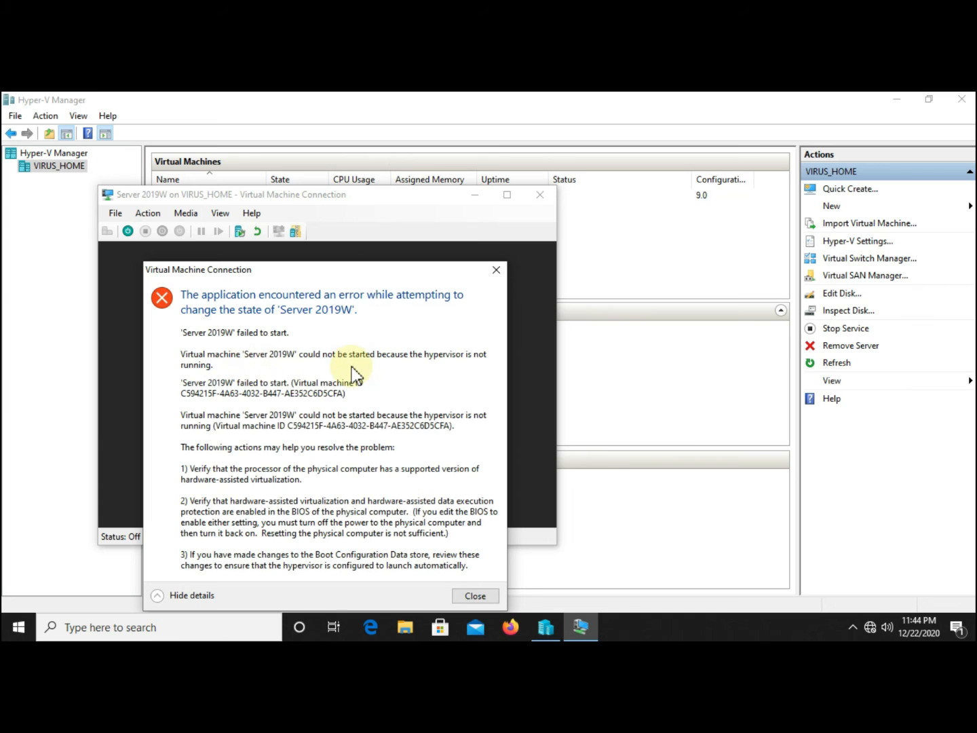
pyautogui.click(472, 595)
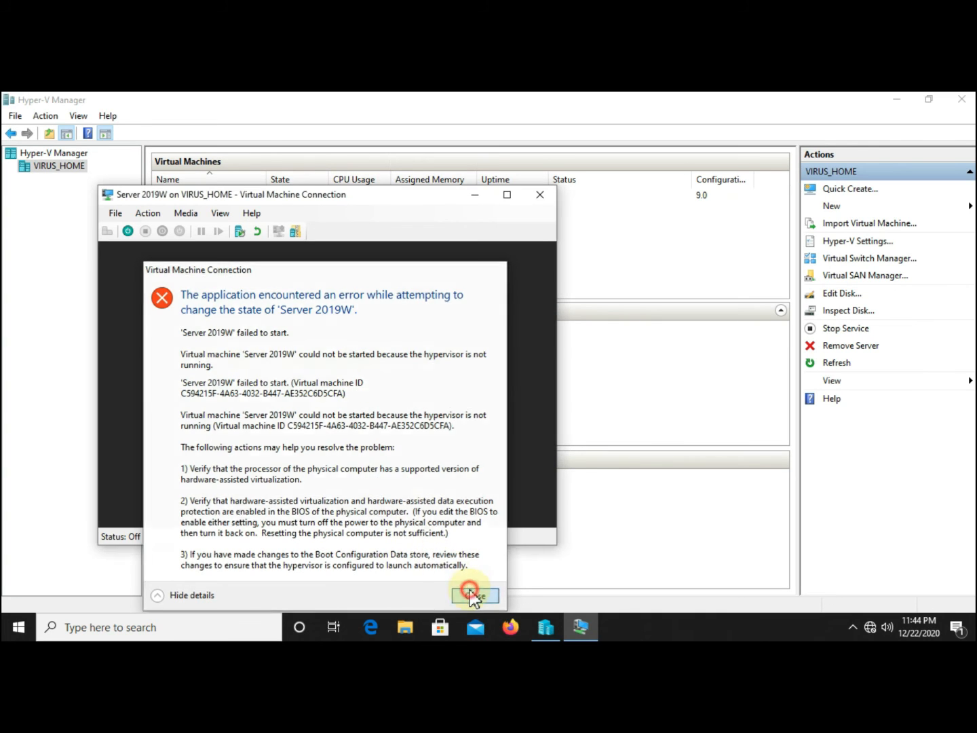
pyautogui.click(540, 197)
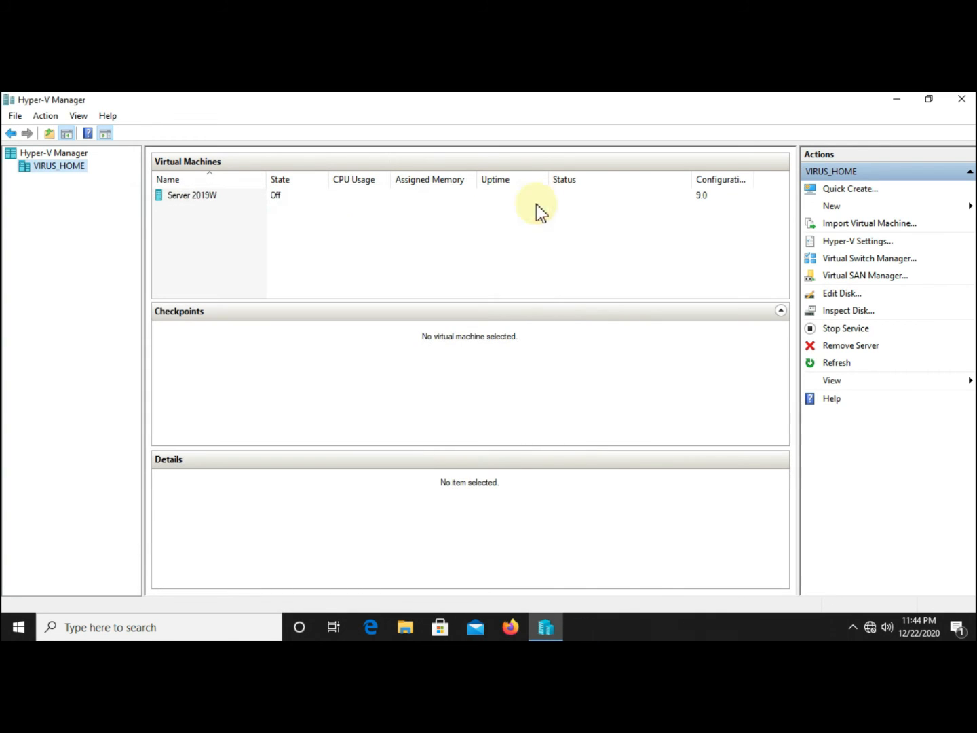
# - Open Windows Features from Control Panel's Programs and Features and expand Hyper-V Management Tools and Hyper-V Platform to check their components
pyautogui.click(898, 102)
pyautogui.doubleClick(43, 410)
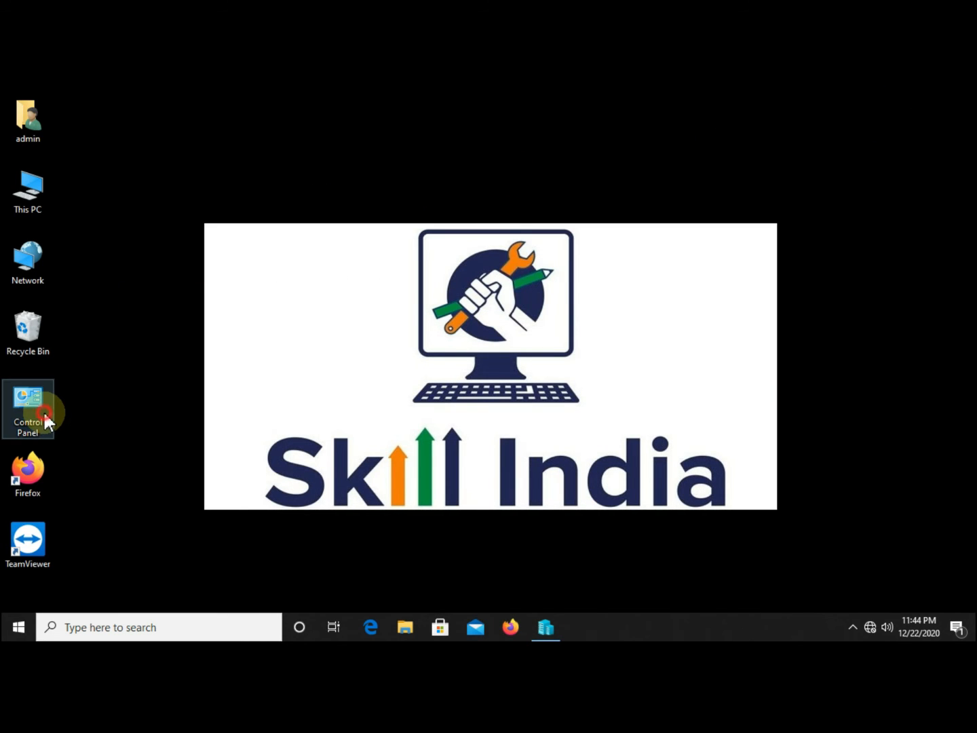
pyautogui.click(331, 424)
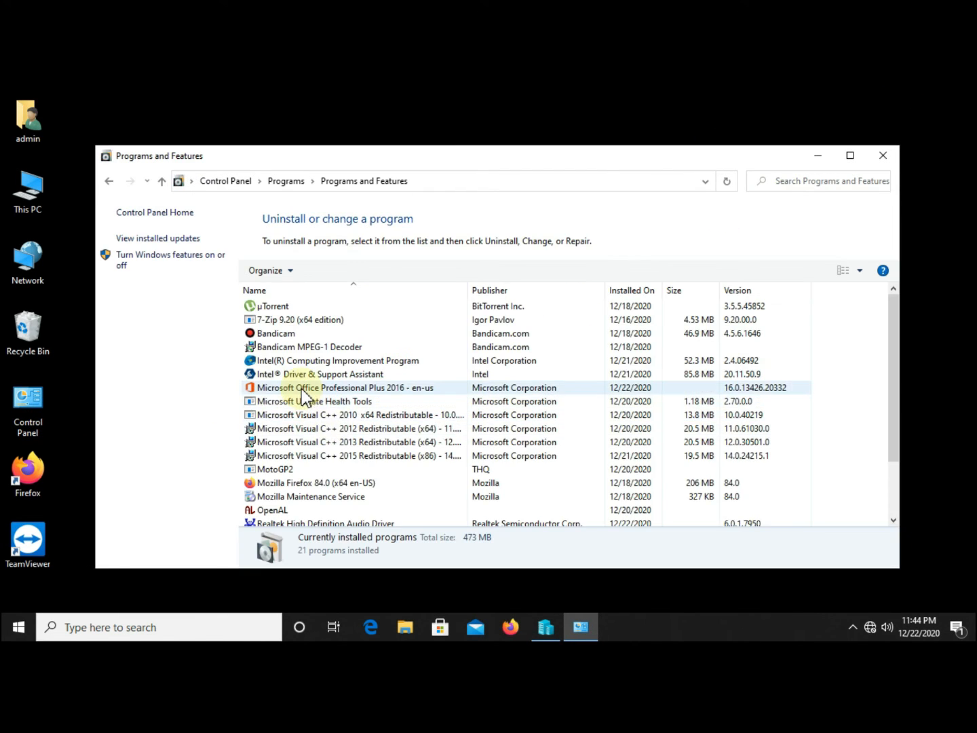
pyautogui.click(190, 263)
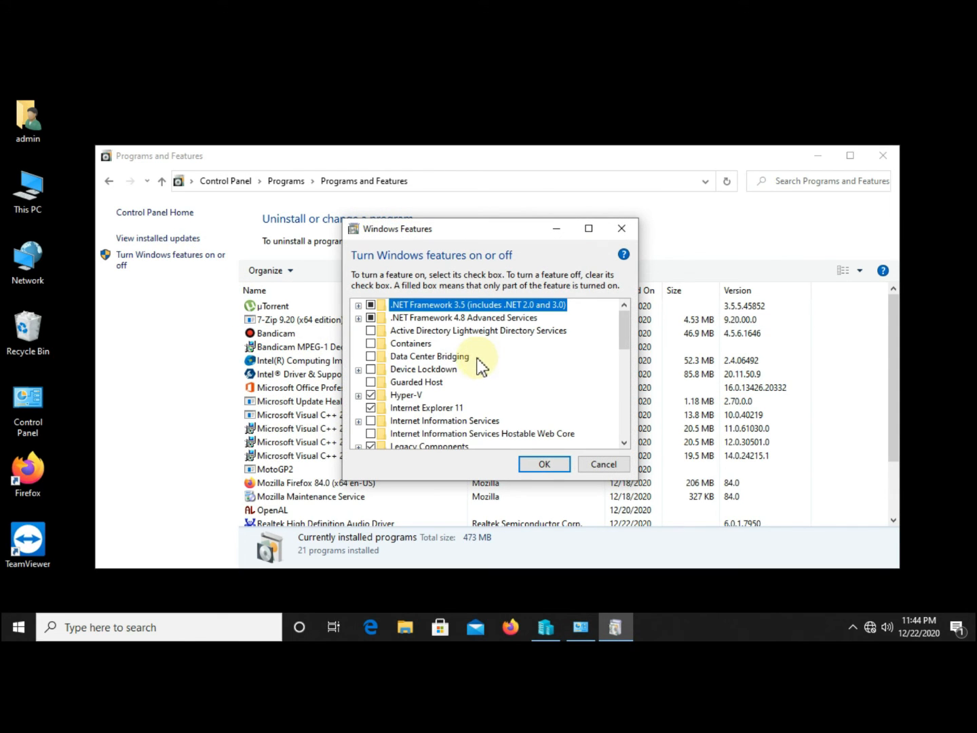
pyautogui.click(358, 395)
pyautogui.click(372, 407)
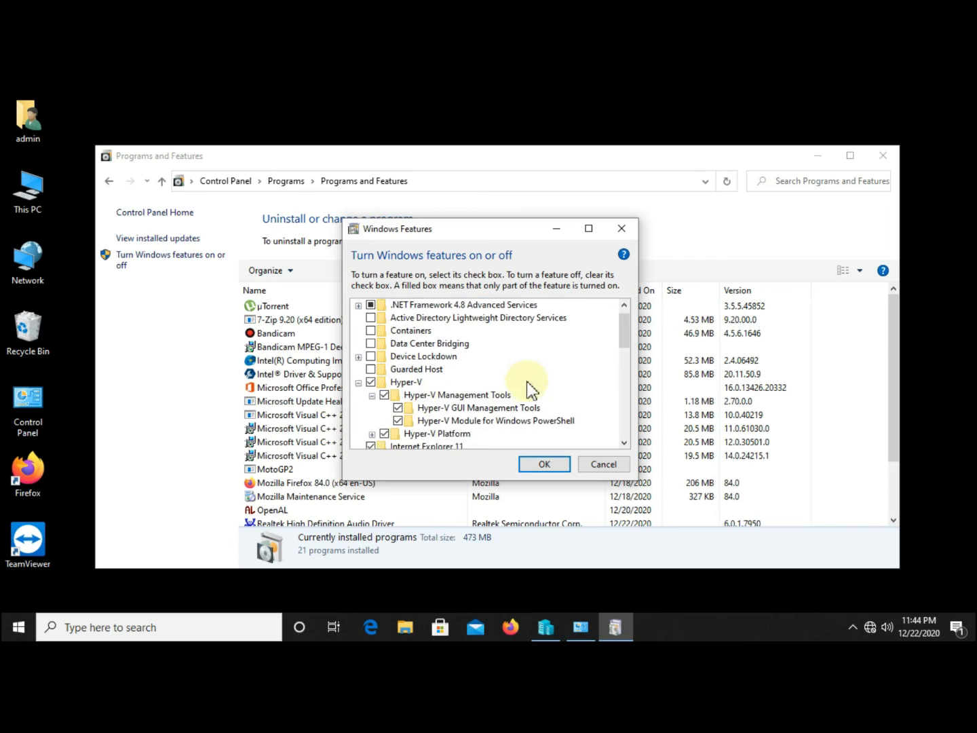
pyautogui.click(372, 421)
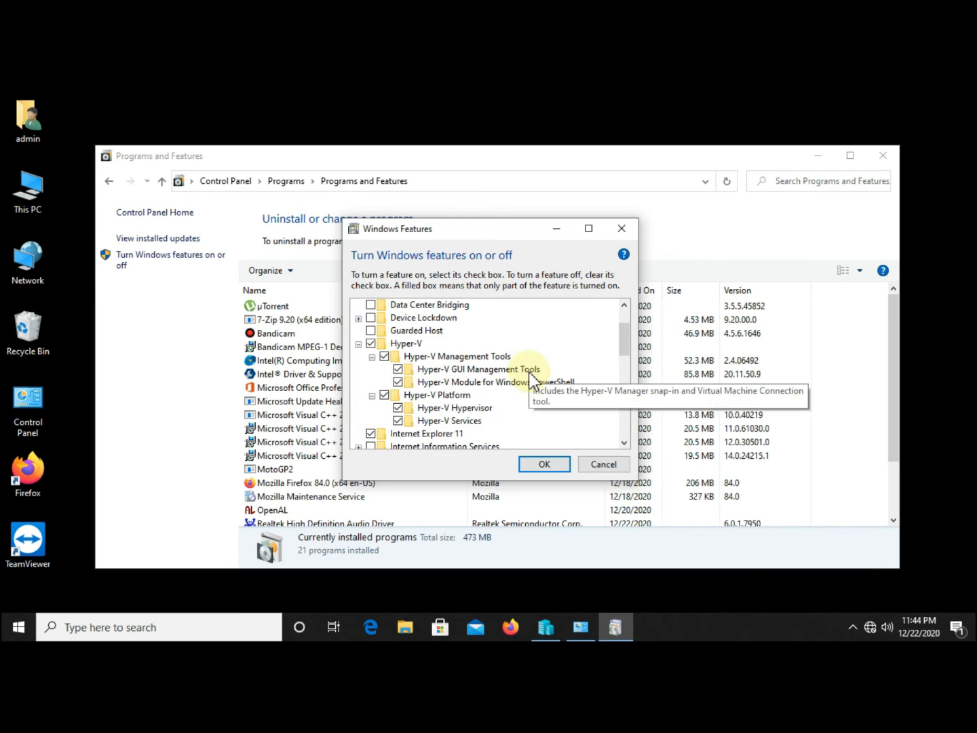
# - Try toggling the Hyper-V Hypervisor and overall Hyper-V feature selections, accept the dialog and close Programs and Features
pyautogui.click(394, 410)
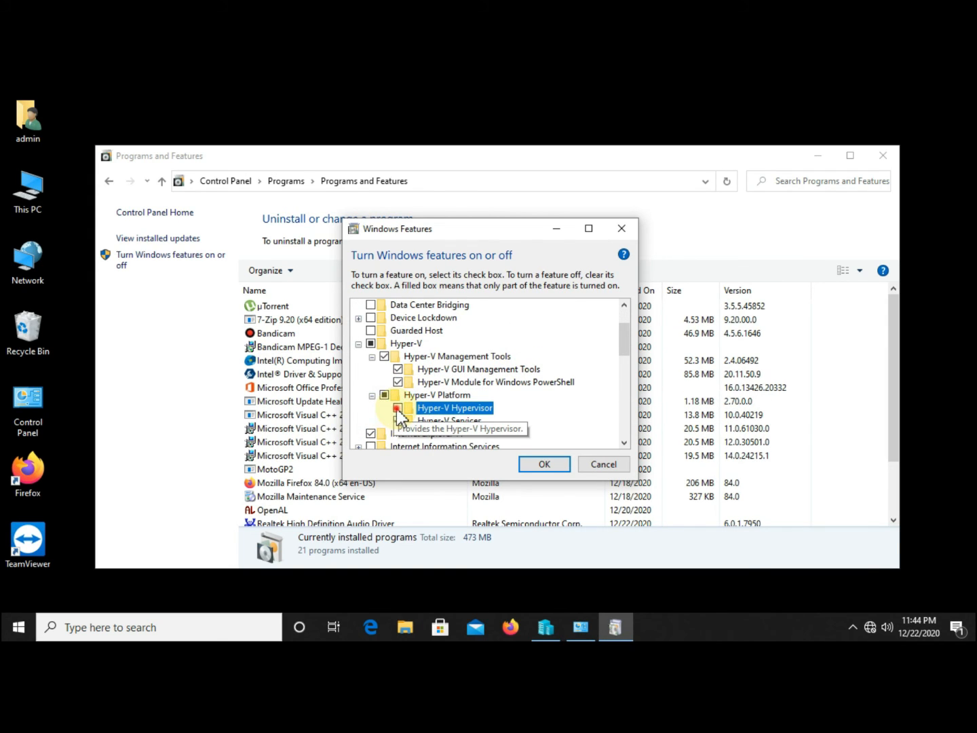
pyautogui.click(371, 344)
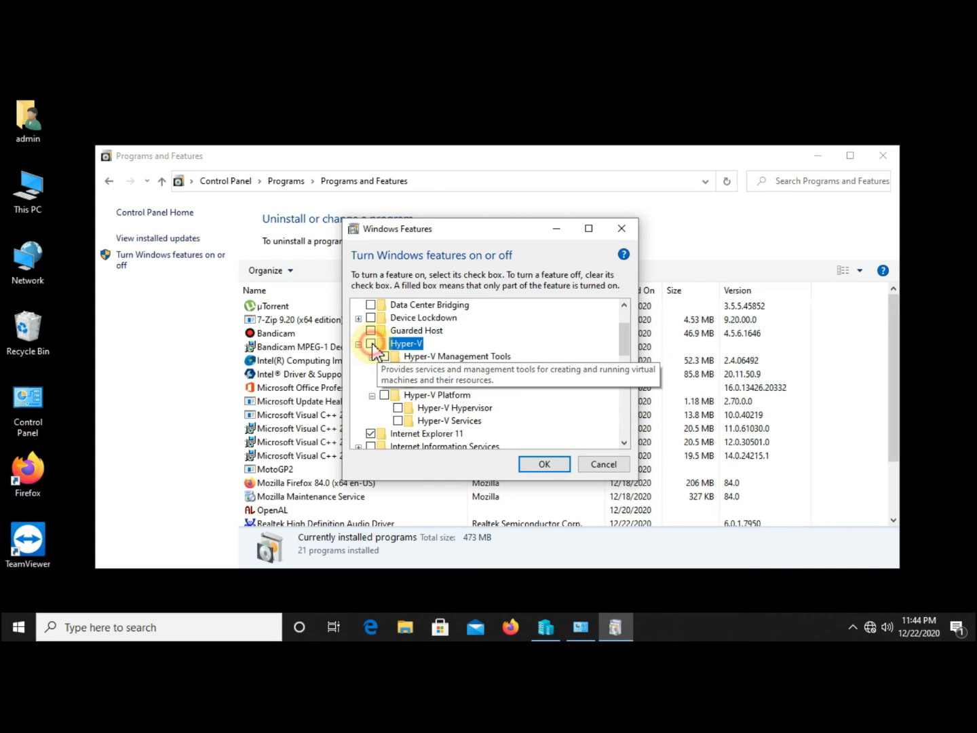
pyautogui.click(544, 464)
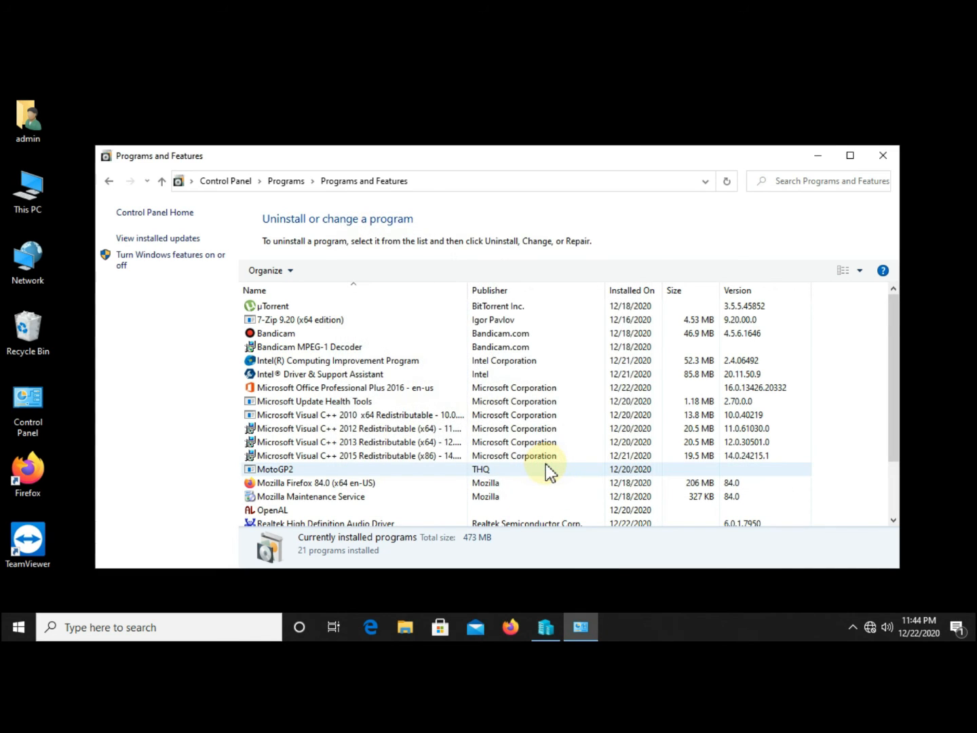
pyautogui.click(882, 157)
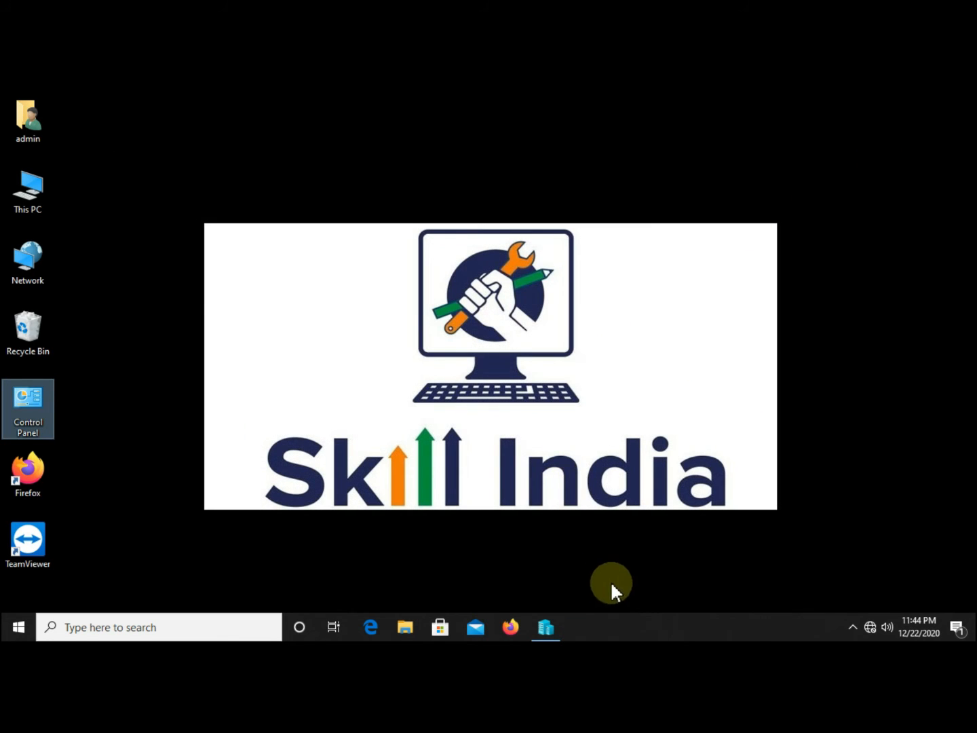
# - Return to Hyper-V Manager, connect to Server 2019W and try to start it, continuing from its last state
pyautogui.rightClick(621, 631)
pyautogui.click(547, 629)
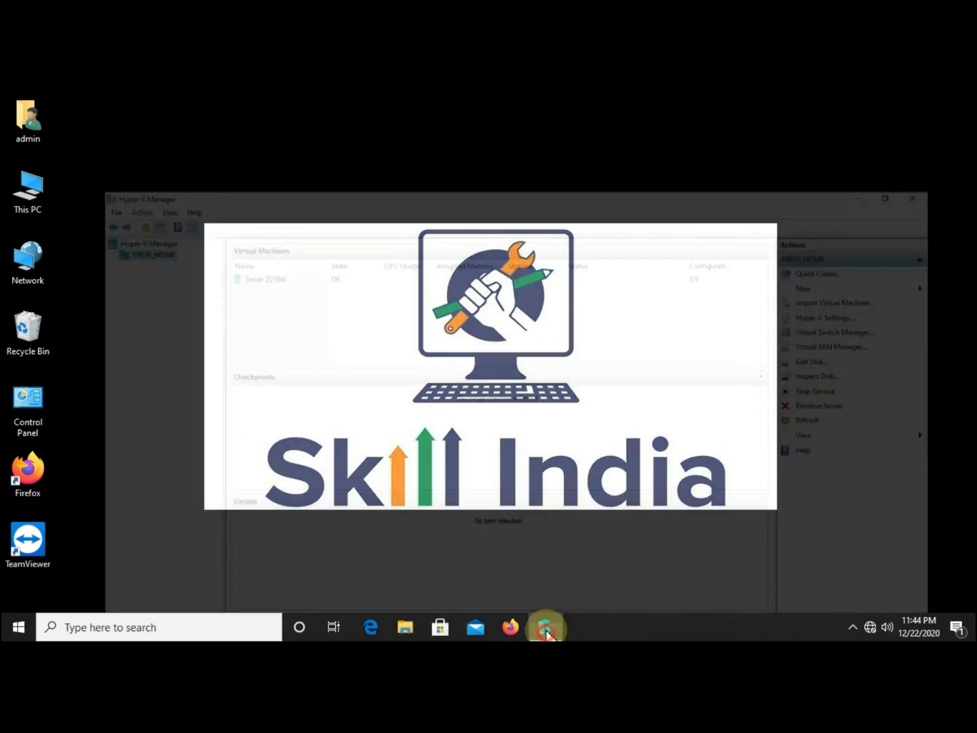
pyautogui.click(254, 196)
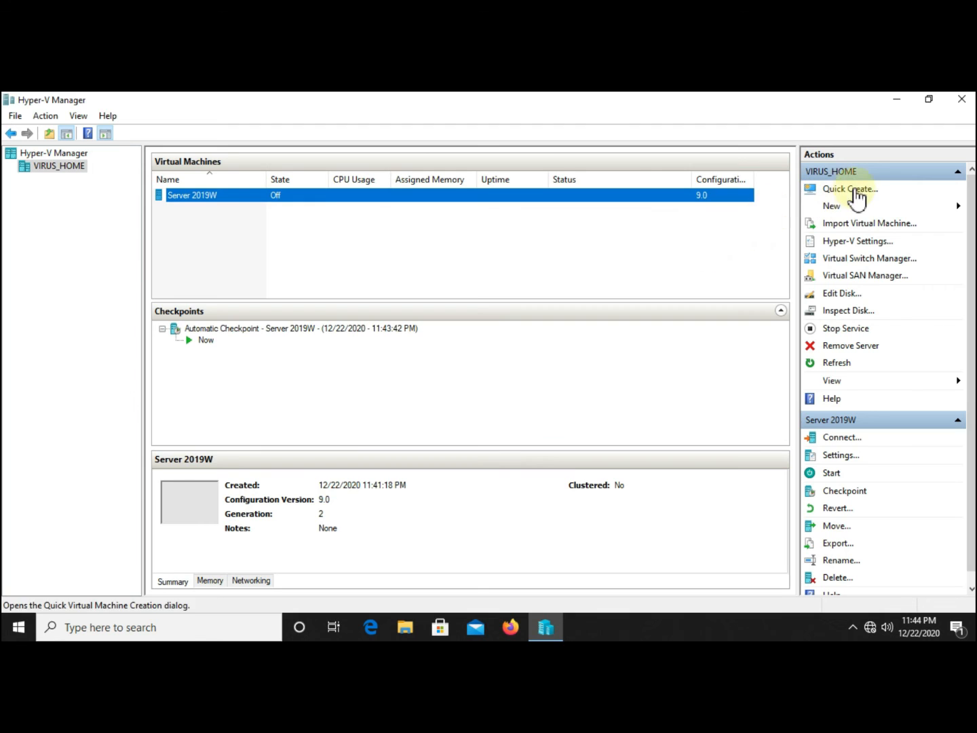
pyautogui.click(236, 198)
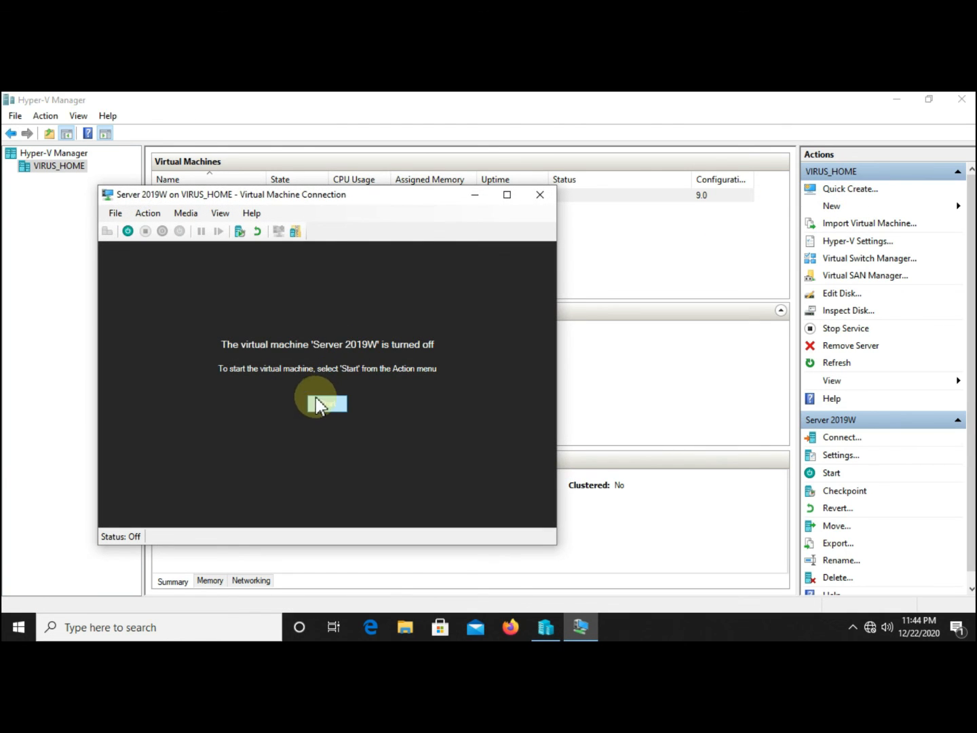
pyautogui.click(317, 402)
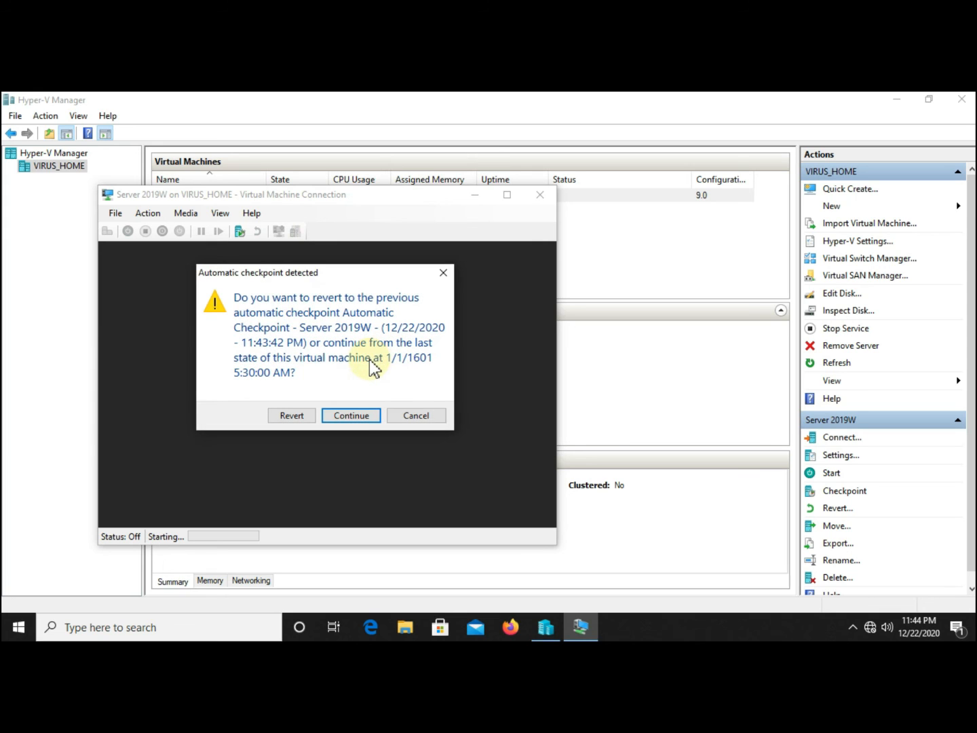
pyautogui.click(357, 413)
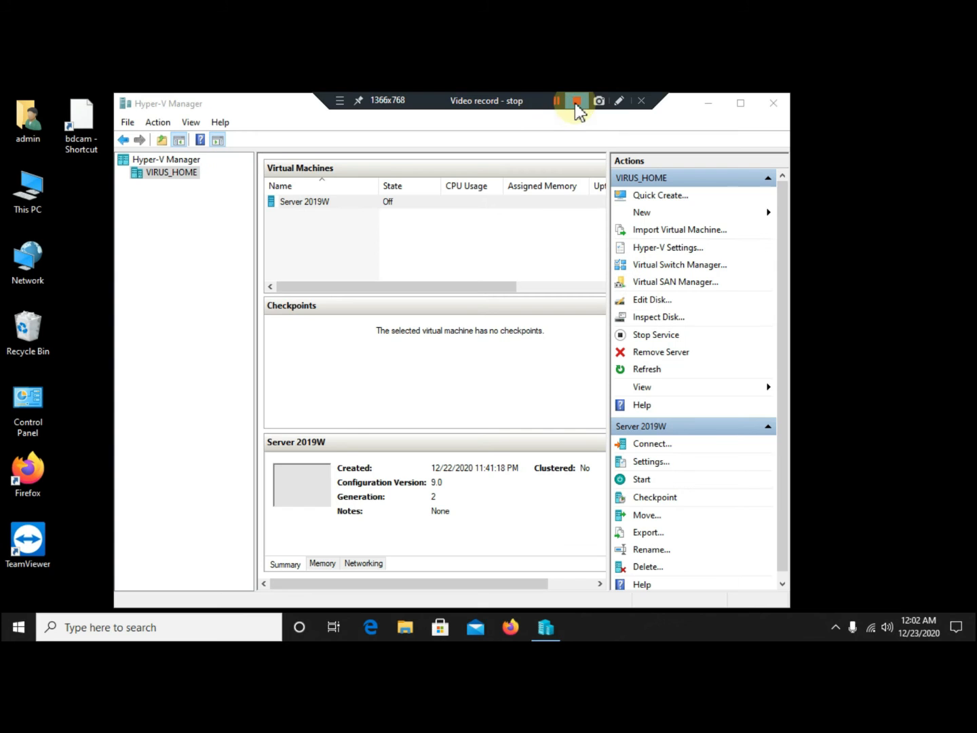
pyautogui.click(575, 102)
pyautogui.click(522, 204)
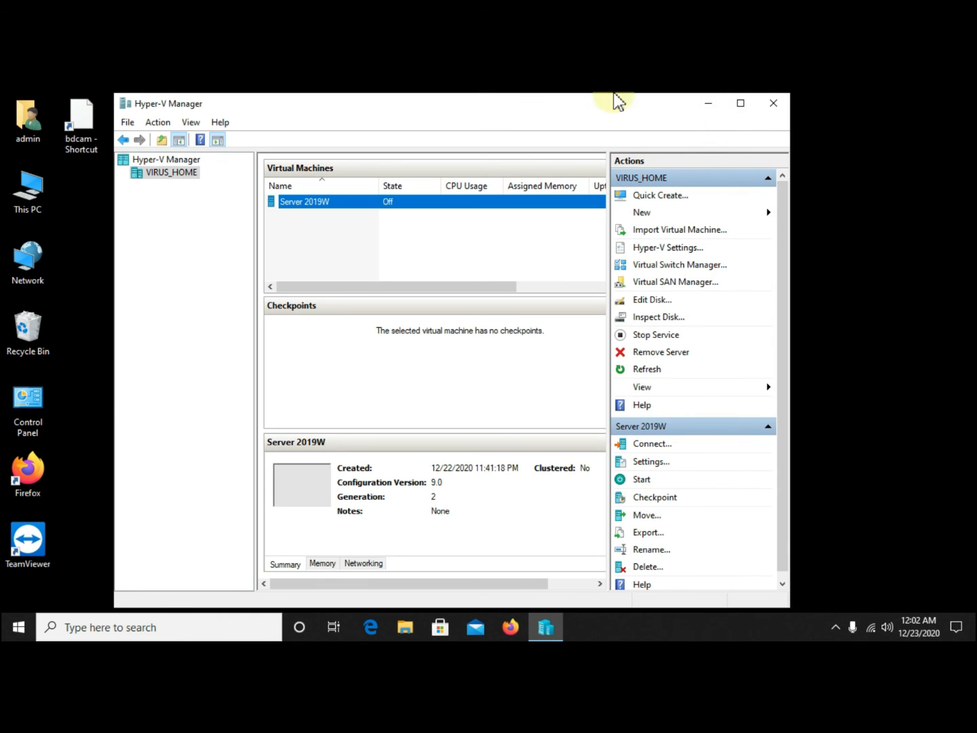
pyautogui.moveTo(611, 93)
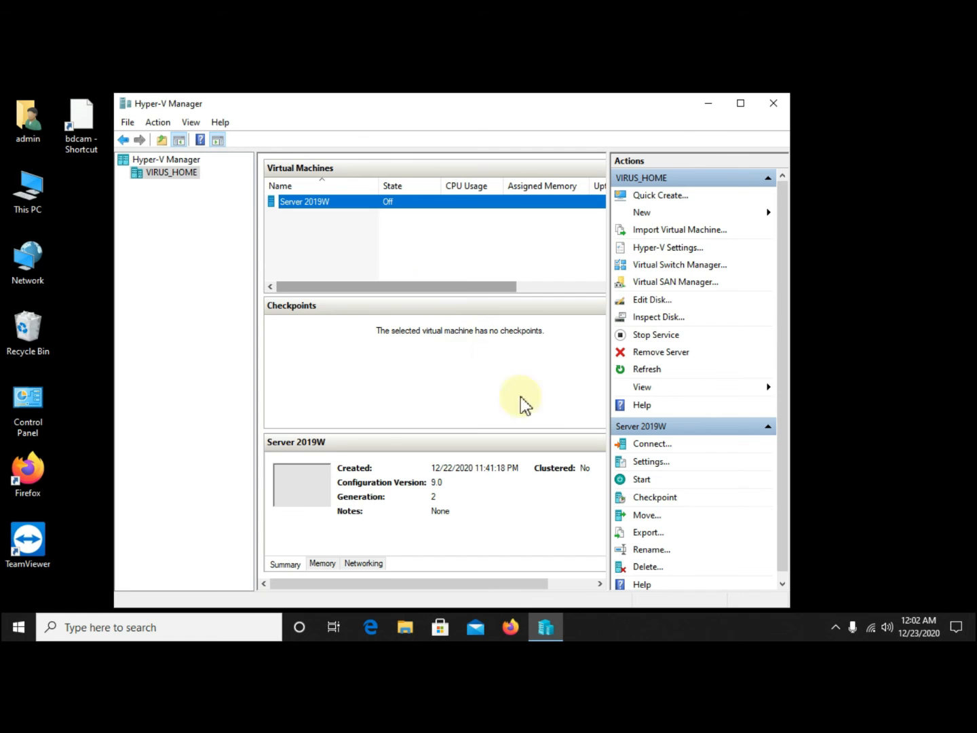
# - Open the Services console through Task Manager and select HV Host Service among the Hyper-V services to check its status
pyautogui.rightClick(662, 626)
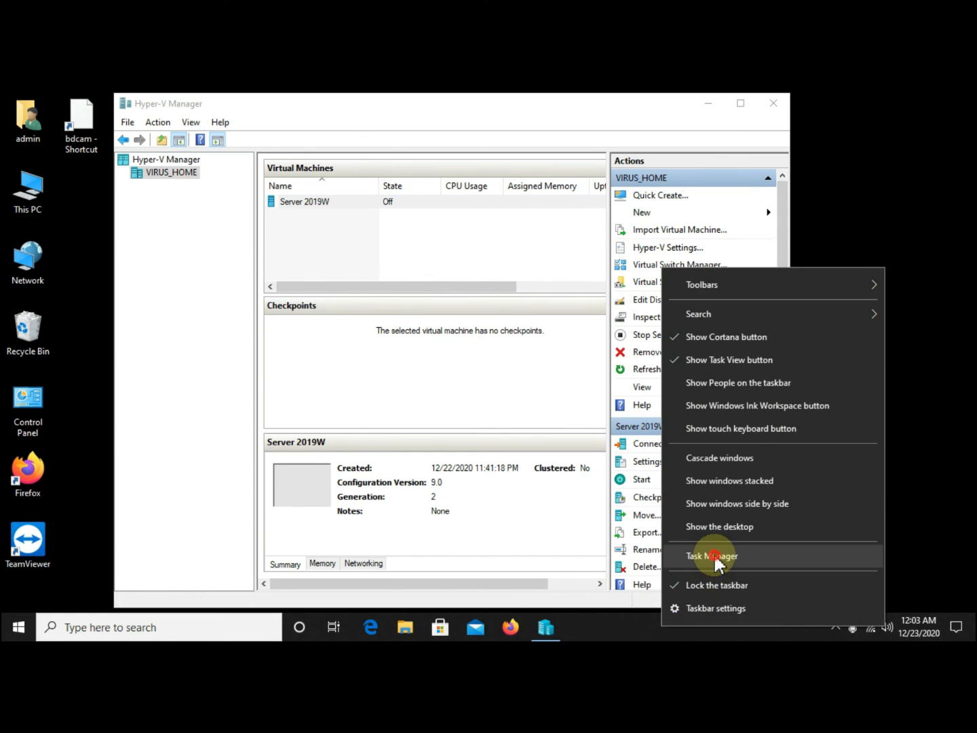
pyautogui.click(712, 558)
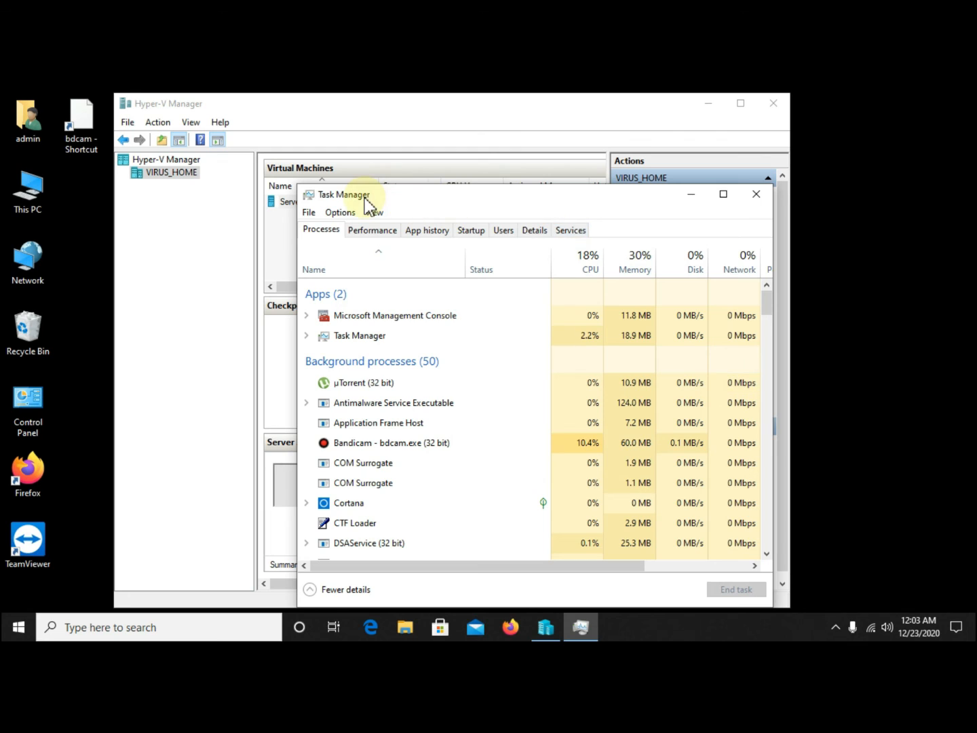
pyautogui.click(572, 232)
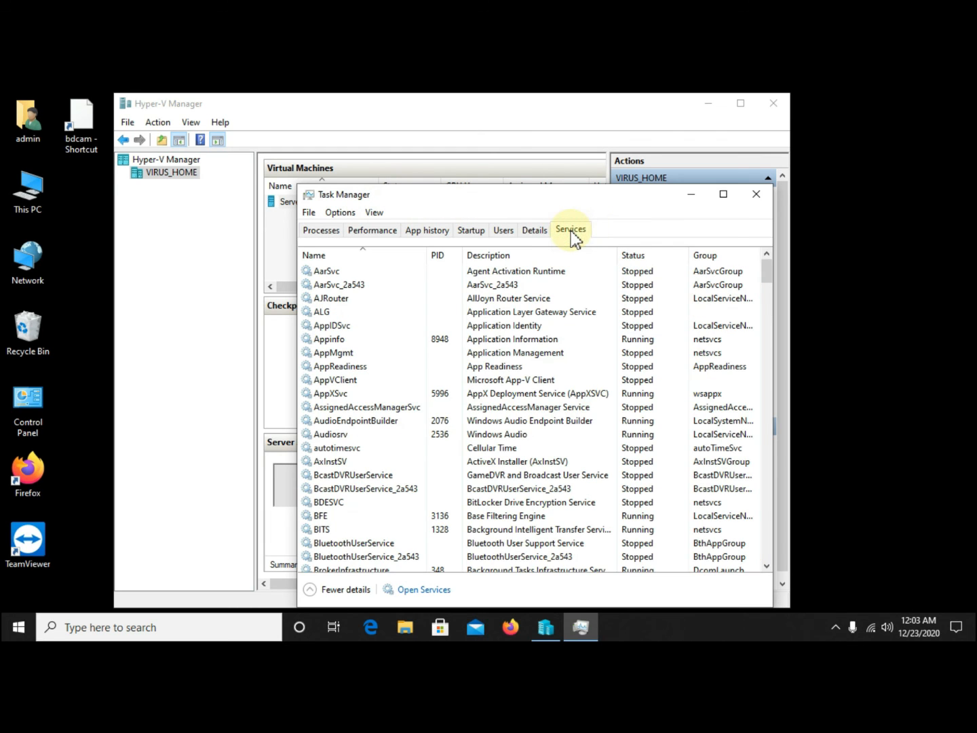
pyautogui.click(417, 587)
pyautogui.click(390, 348)
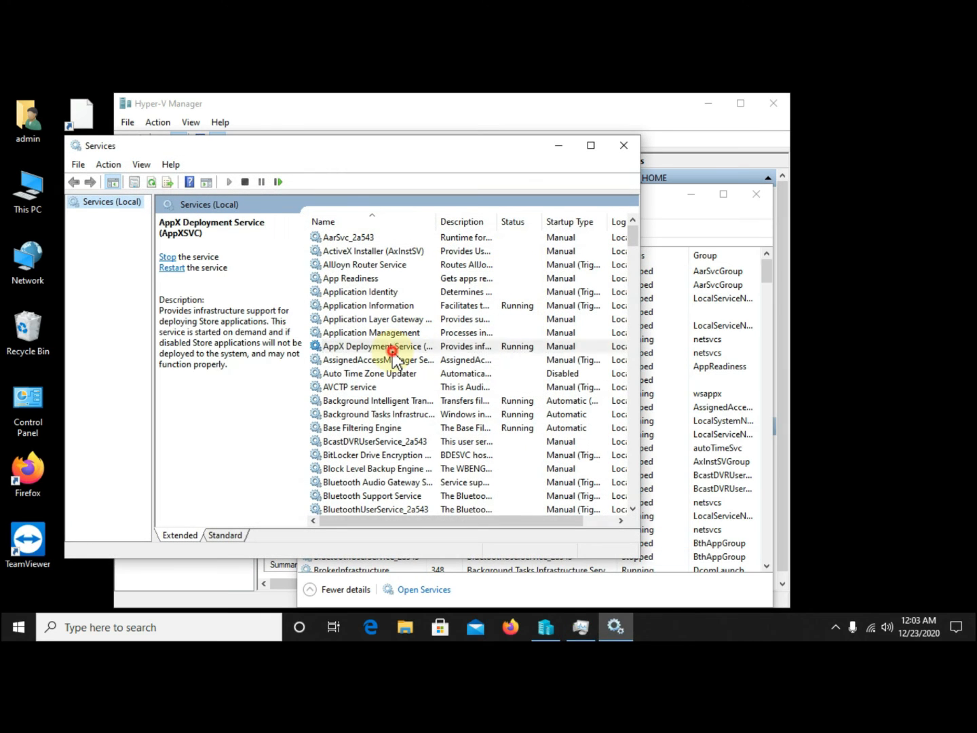
pyautogui.press('h')
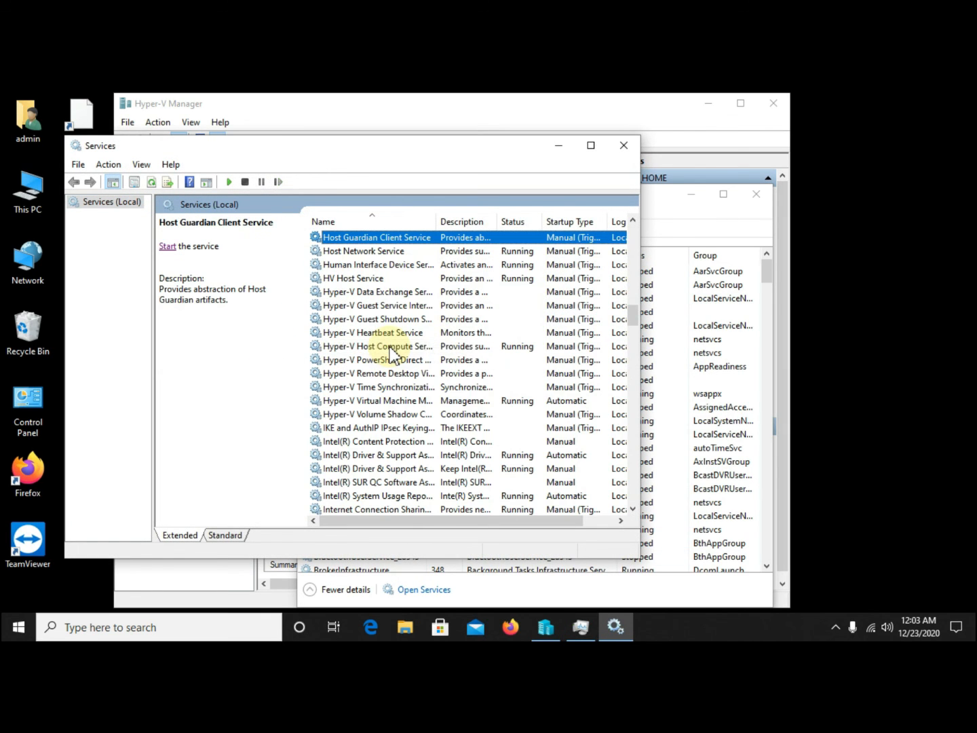
pyautogui.click(378, 278)
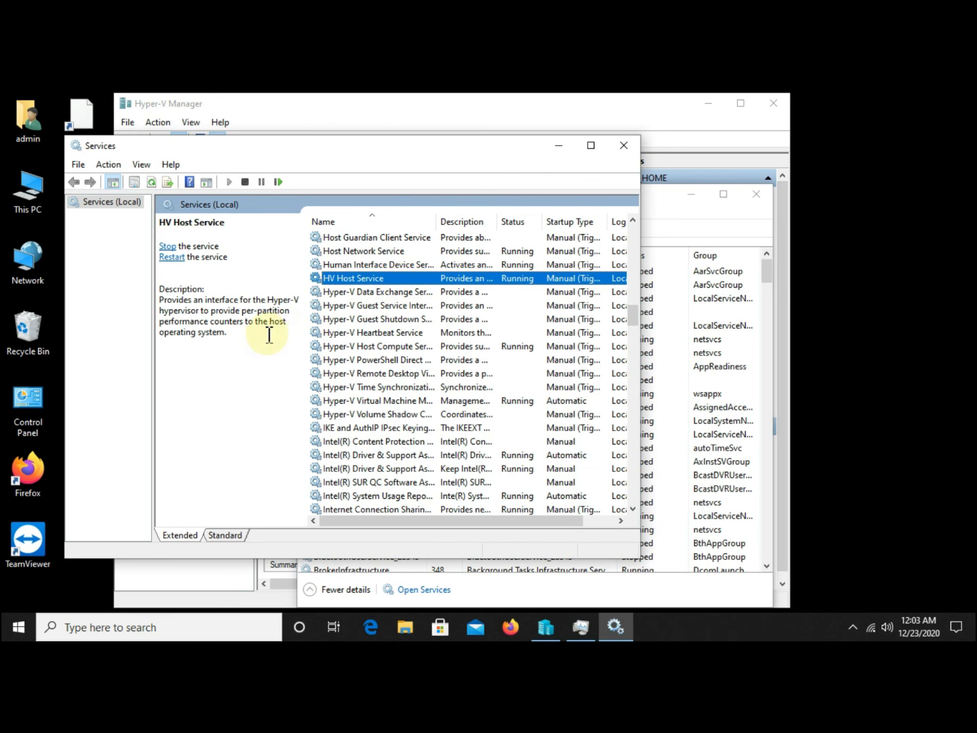
# - View the bcdedit hypervisorlaunchtype commands in the hyperv.PNG image, and close Photos, Services and Task Manager
pyautogui.doubleClick(29, 128)
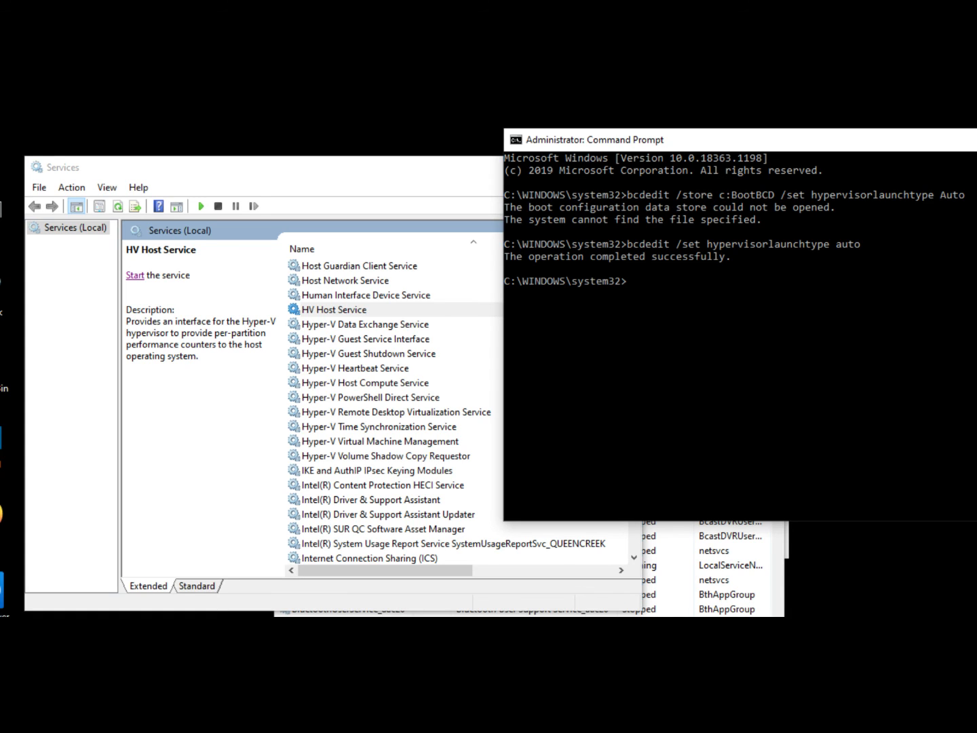
pyautogui.press('Escape')
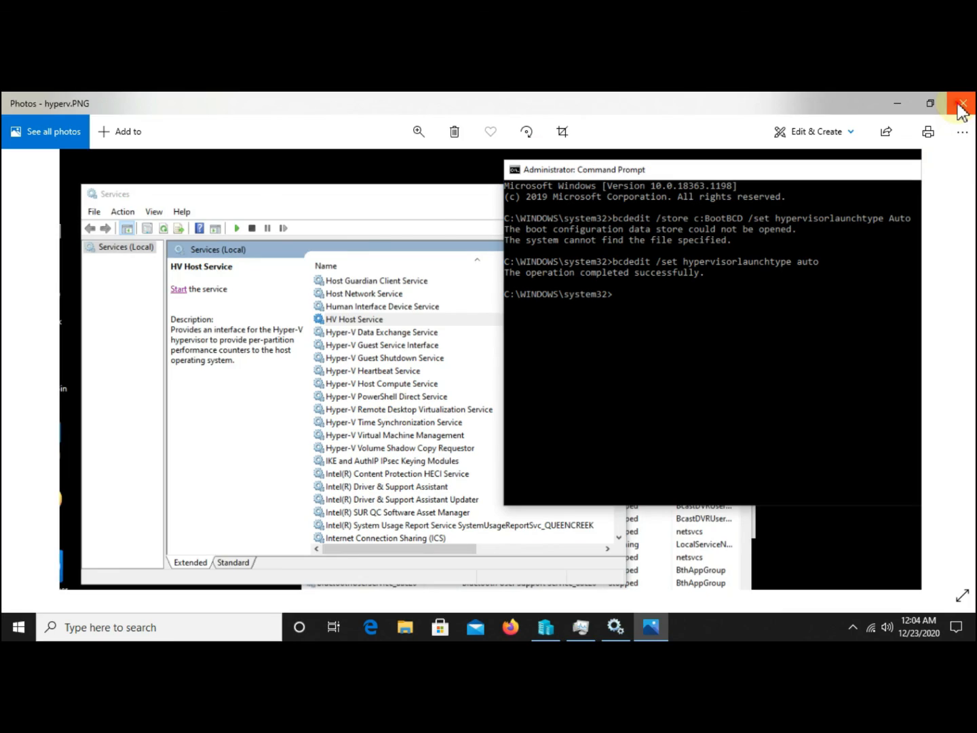
pyautogui.click(960, 98)
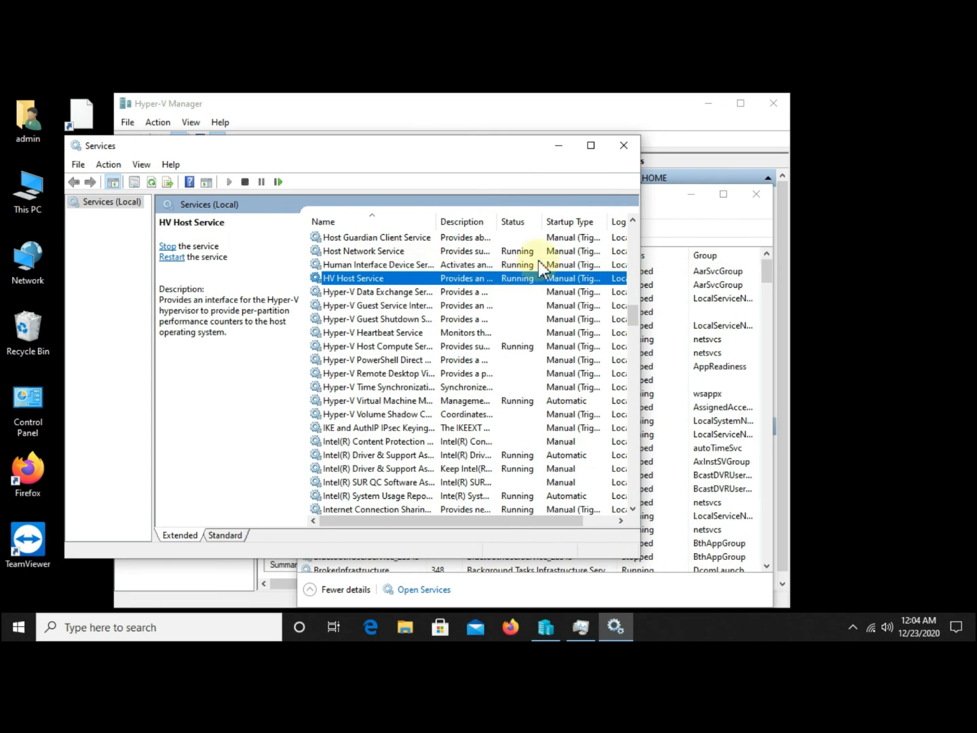
pyautogui.click(624, 146)
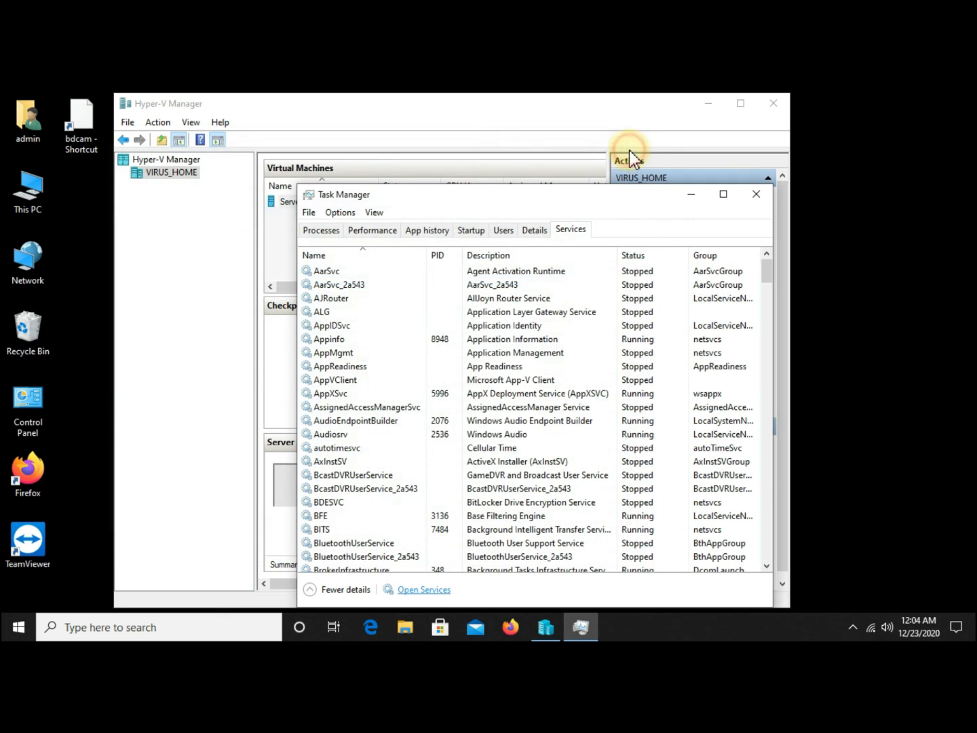
pyautogui.click(756, 196)
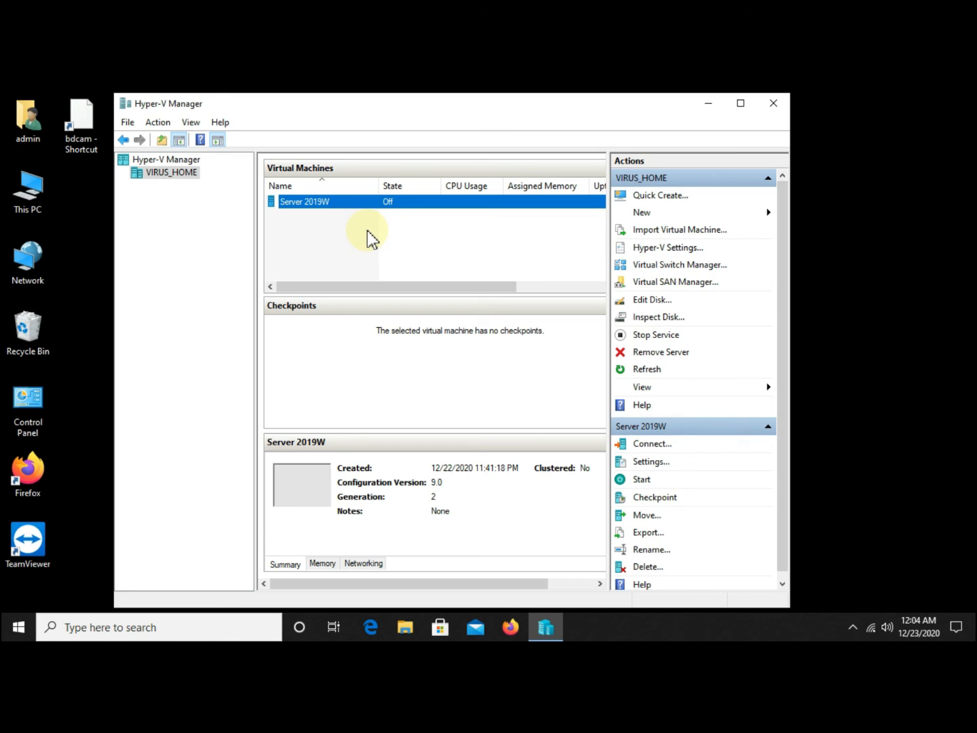
# - Connect to the Server 2019W virtual machine from Hyper-V Manager and start it
pyautogui.click(394, 203)
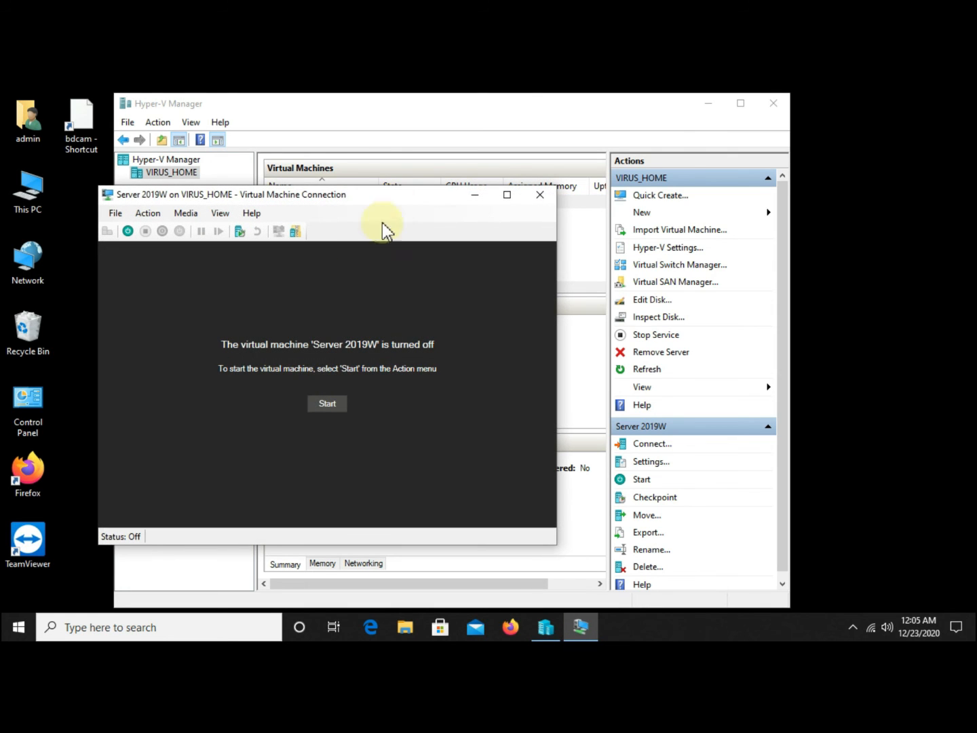
pyautogui.click(326, 405)
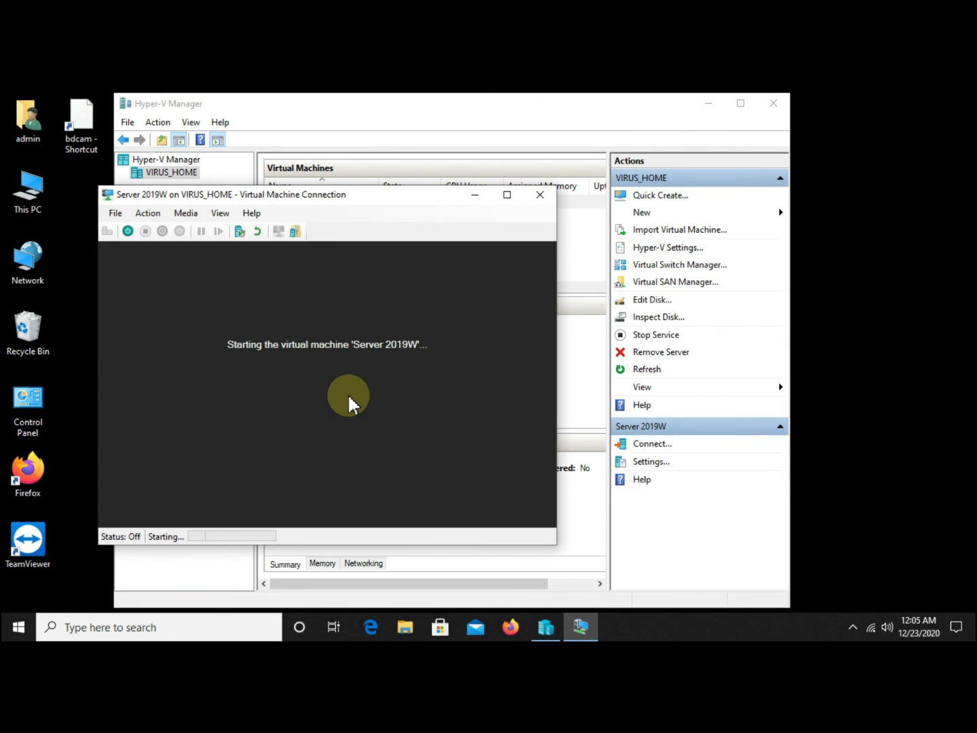